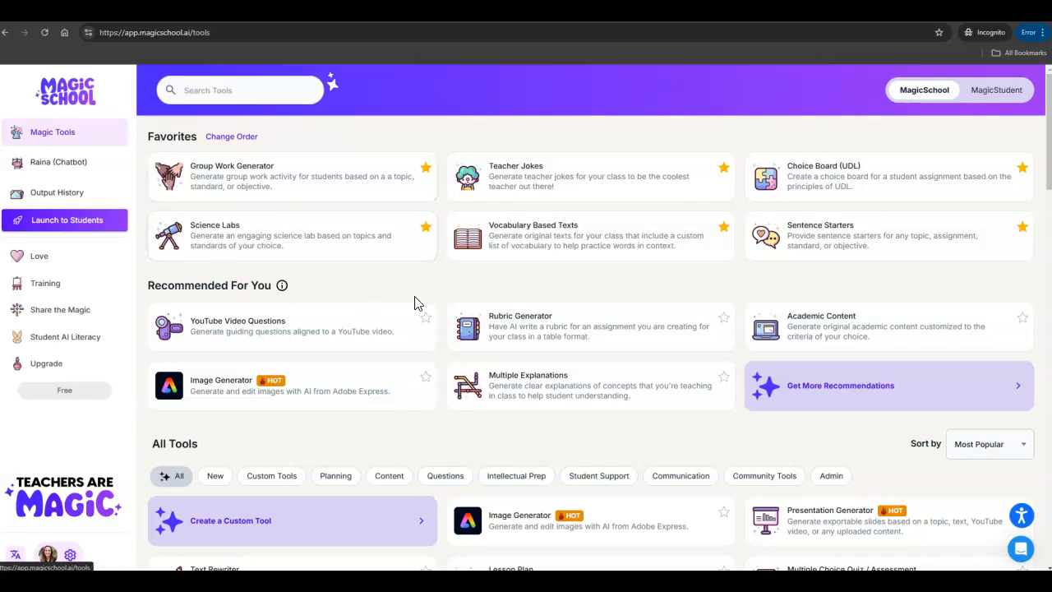
Browse the full tool catalogue, including the Student Support category, and return to the list of all tools.
scroll(649, 419, "down", 2)
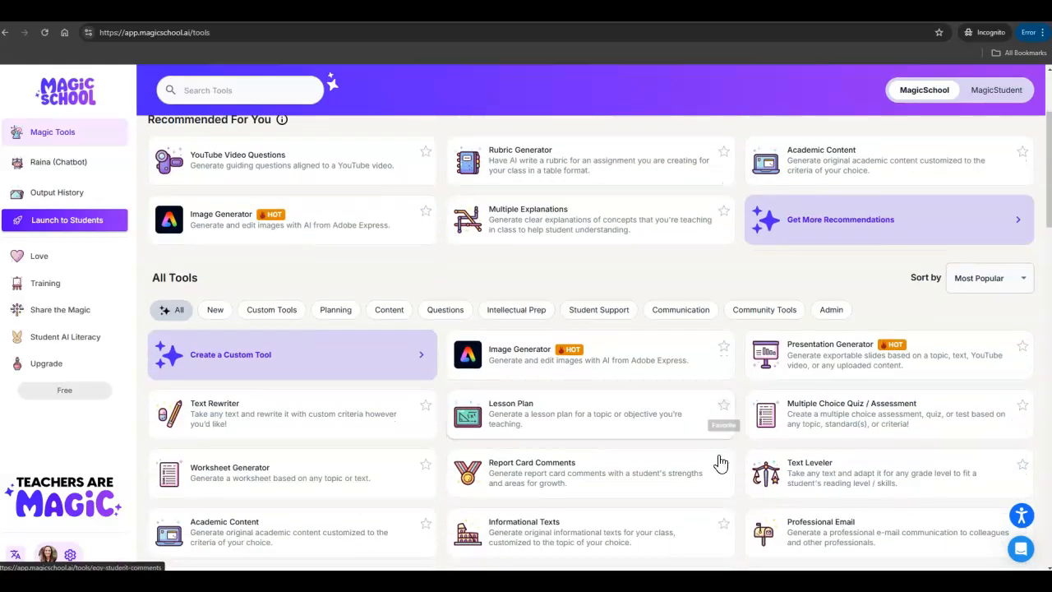
scroll(357, 322, "up", 2)
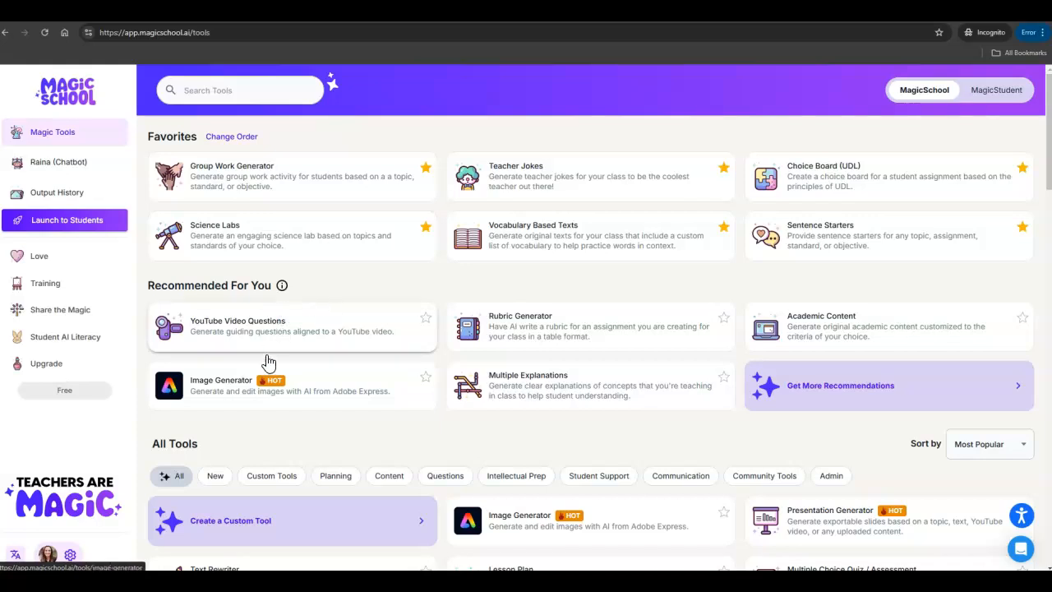
scroll(300, 382, "down", 1)
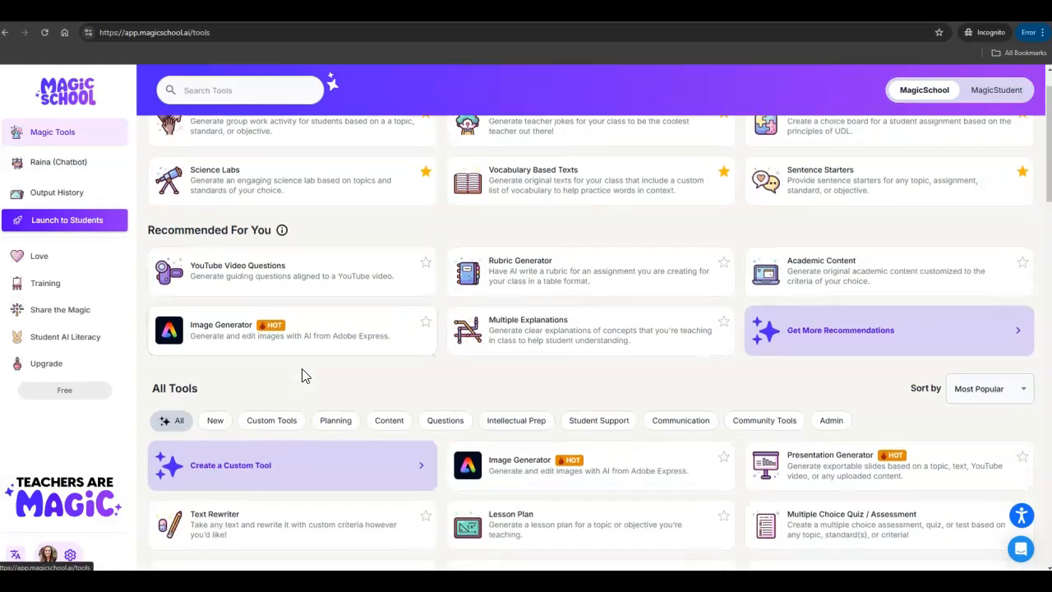
scroll(303, 375, "down", 3)
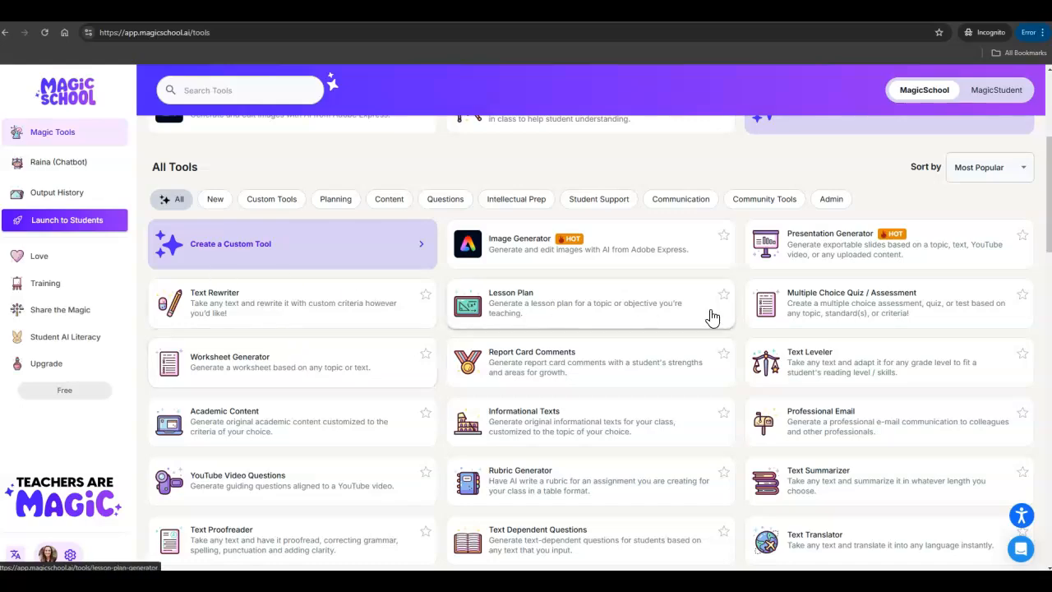
scroll(712, 317, "down", 8)
scroll(718, 330, "down", 9)
scroll(721, 332, "down", 3)
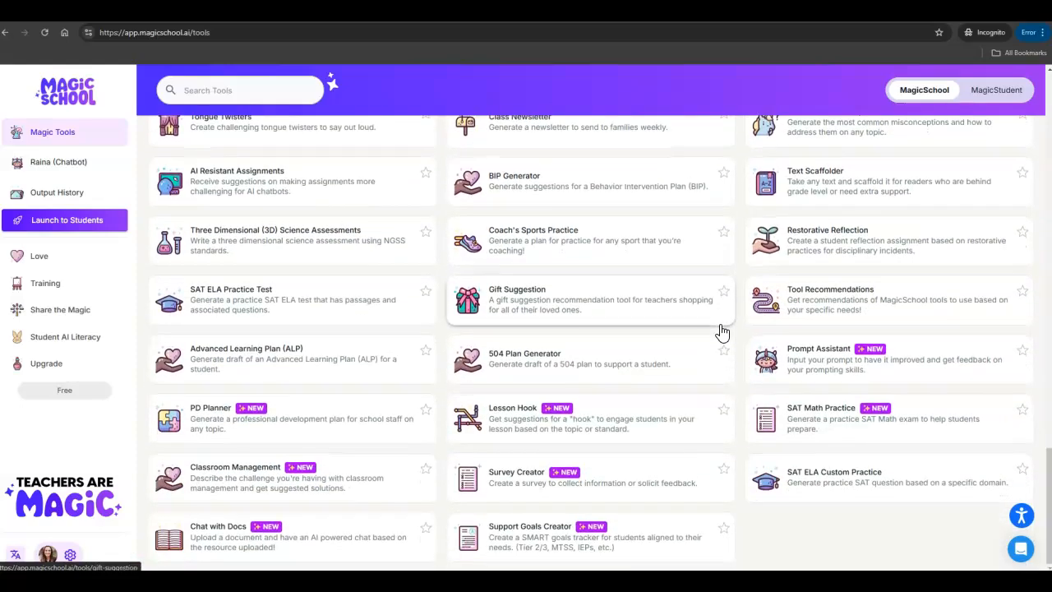
scroll(721, 332, "up", 8)
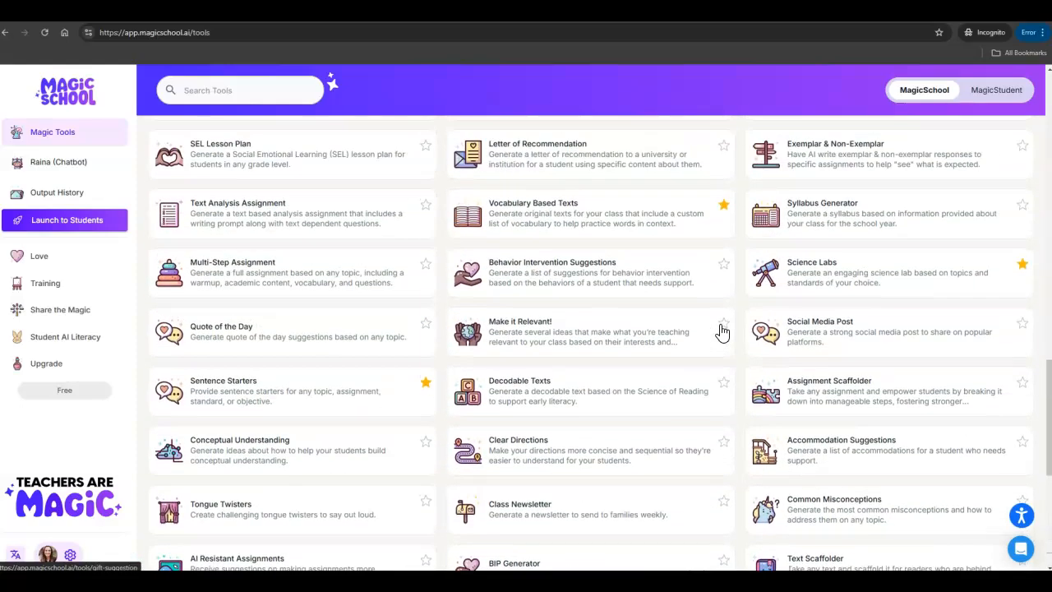
scroll(721, 331, "up", 10)
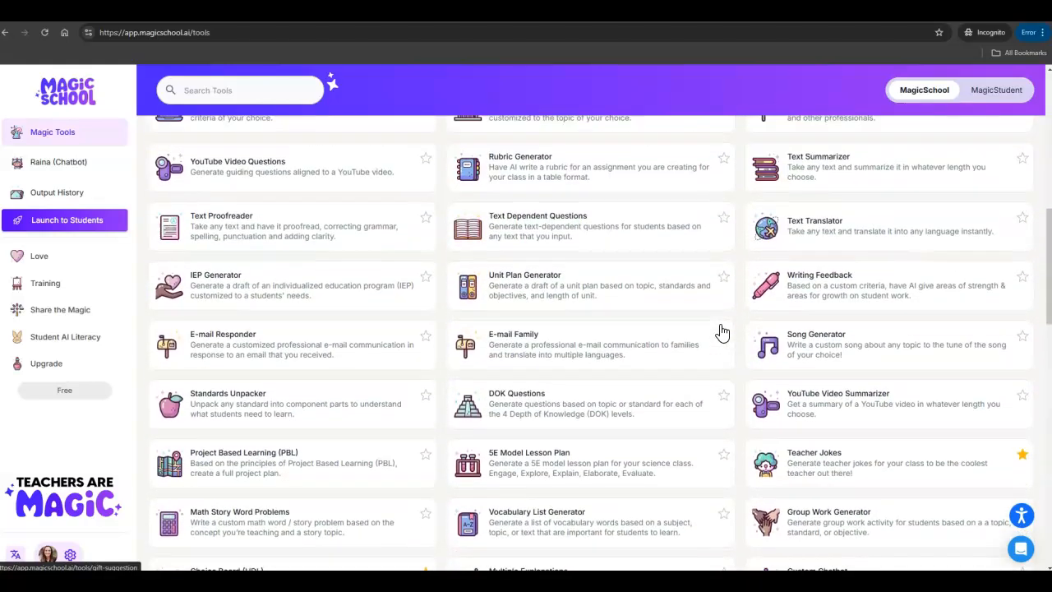
scroll(721, 332, "up", 3)
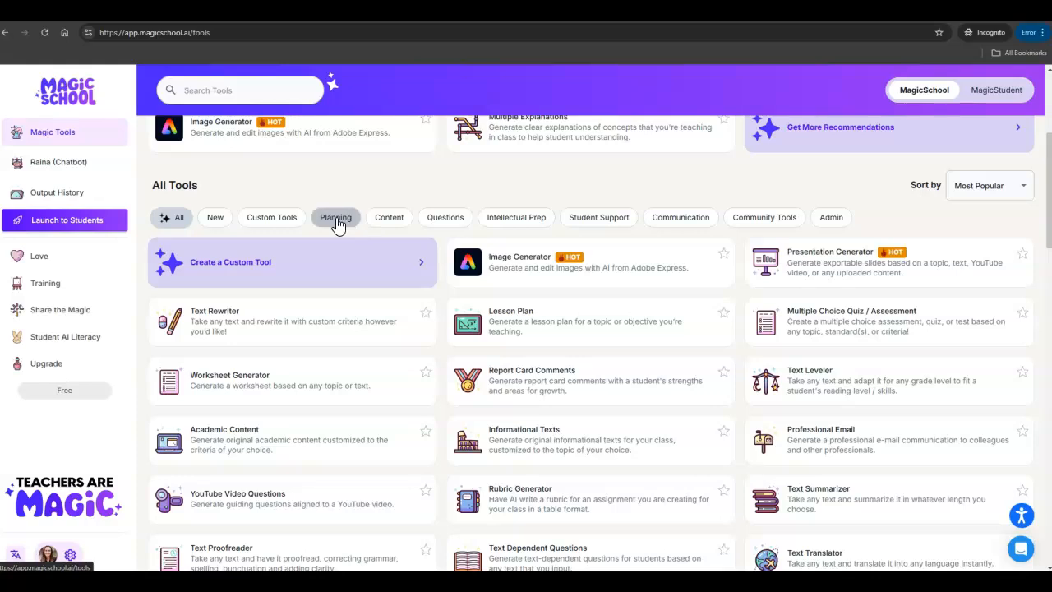
left_click(595, 224)
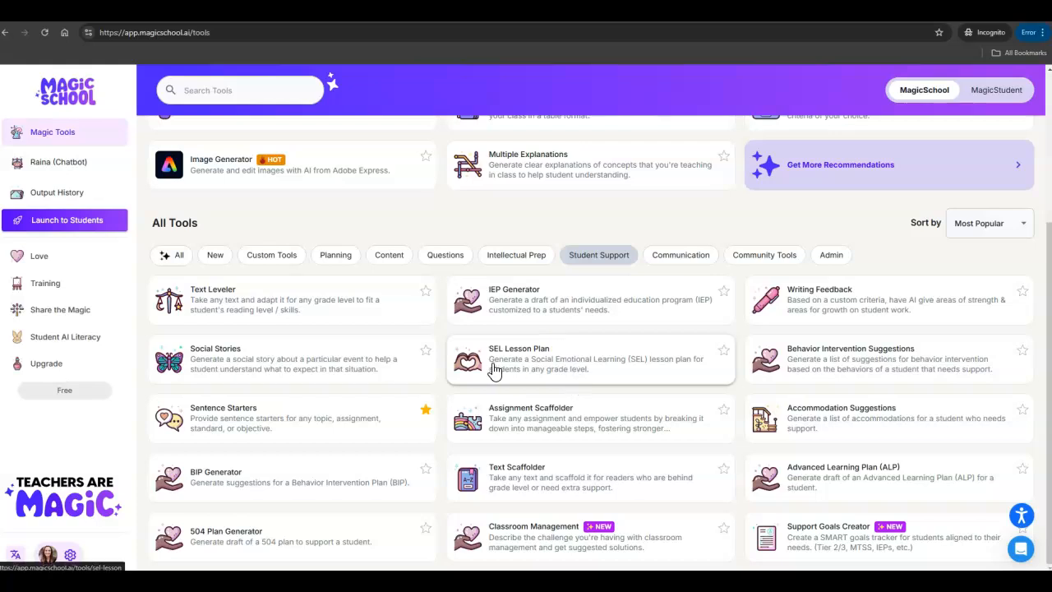
left_click(174, 259)
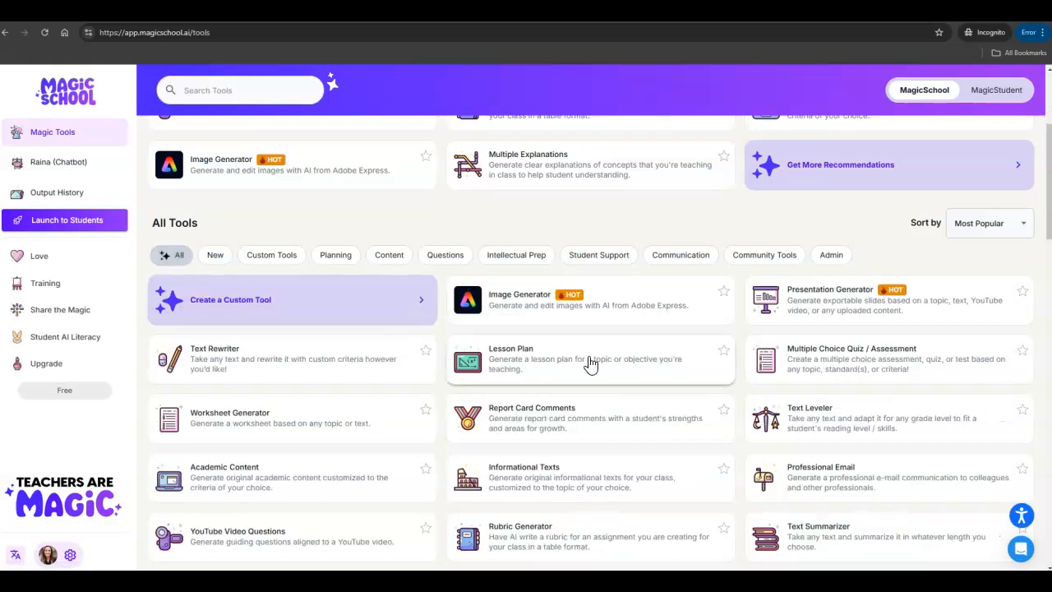
Open the Rubric Generator and set the grade level to University and the point scale to 5.
scroll(591, 358, "down", 1)
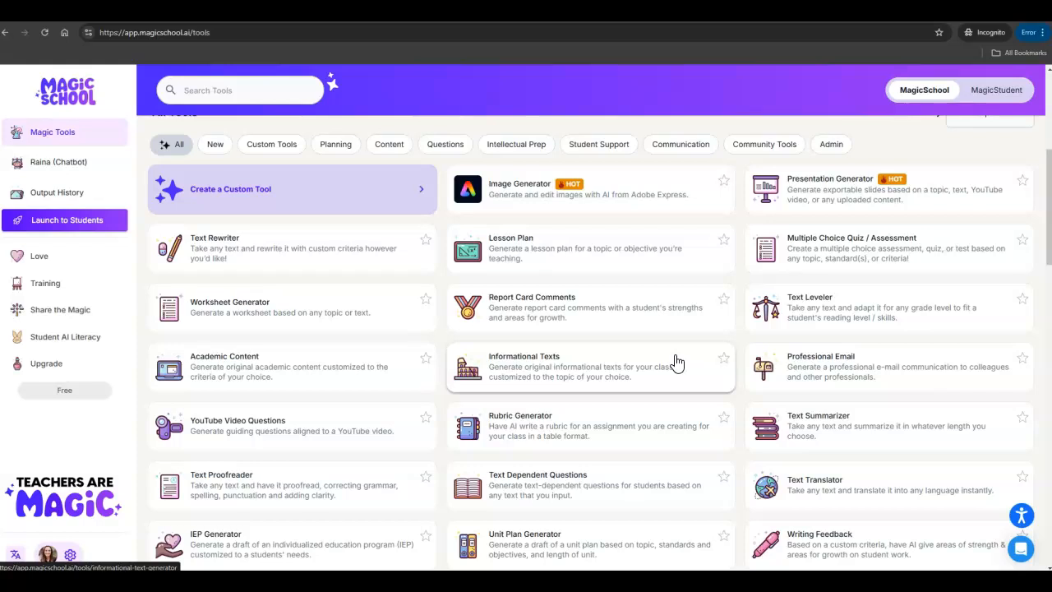
left_click(549, 433)
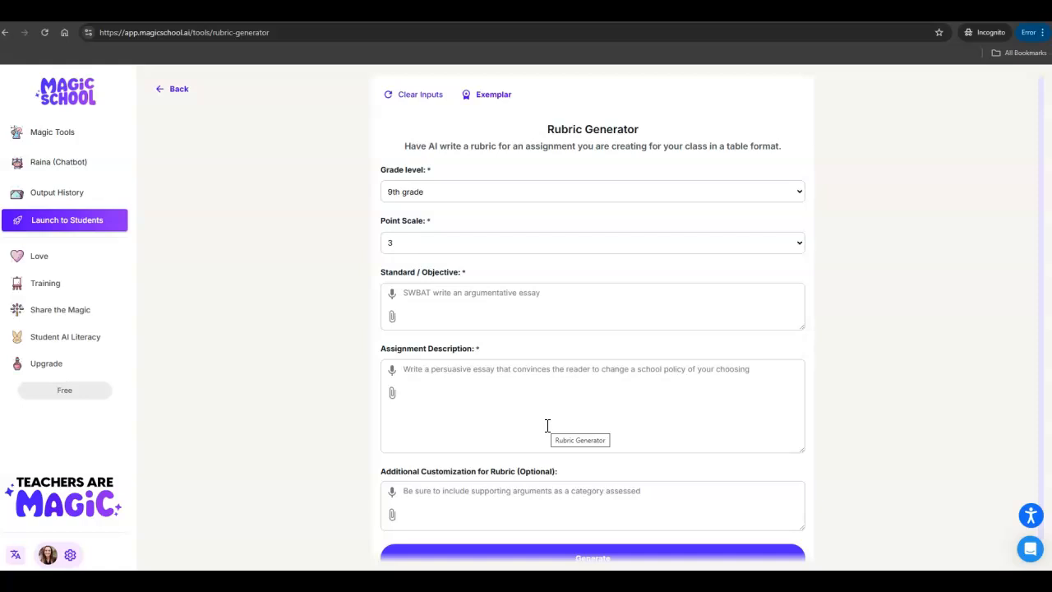
left_click(441, 194)
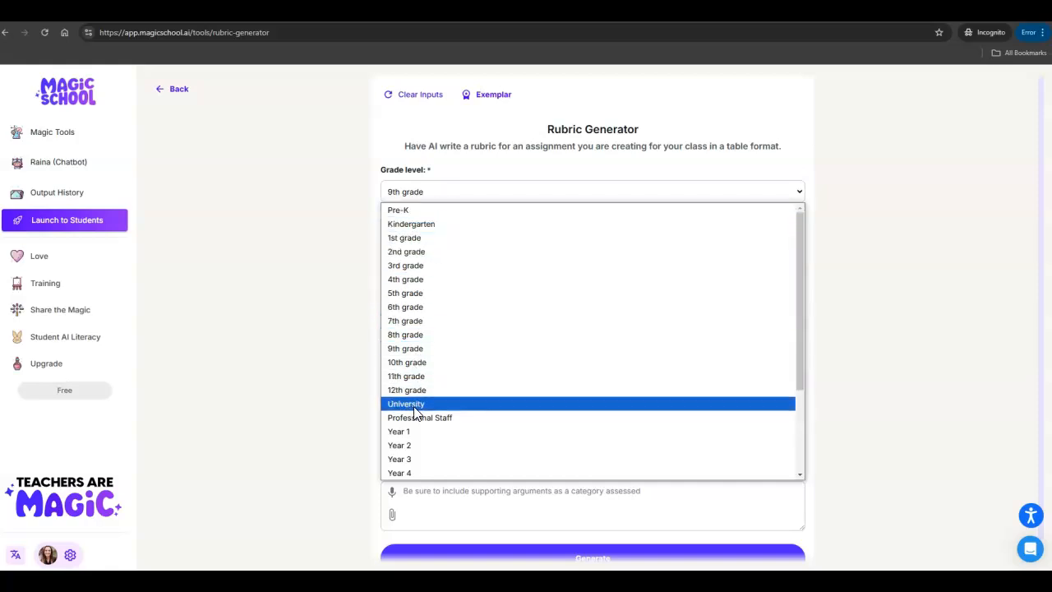
left_click(414, 406)
left_click(479, 196)
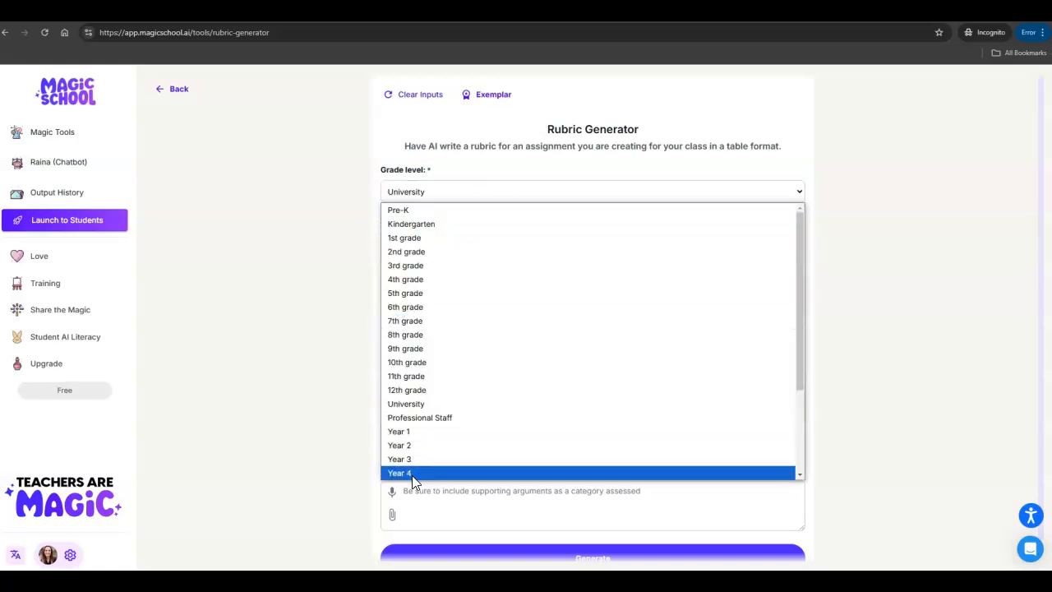
left_click(888, 273)
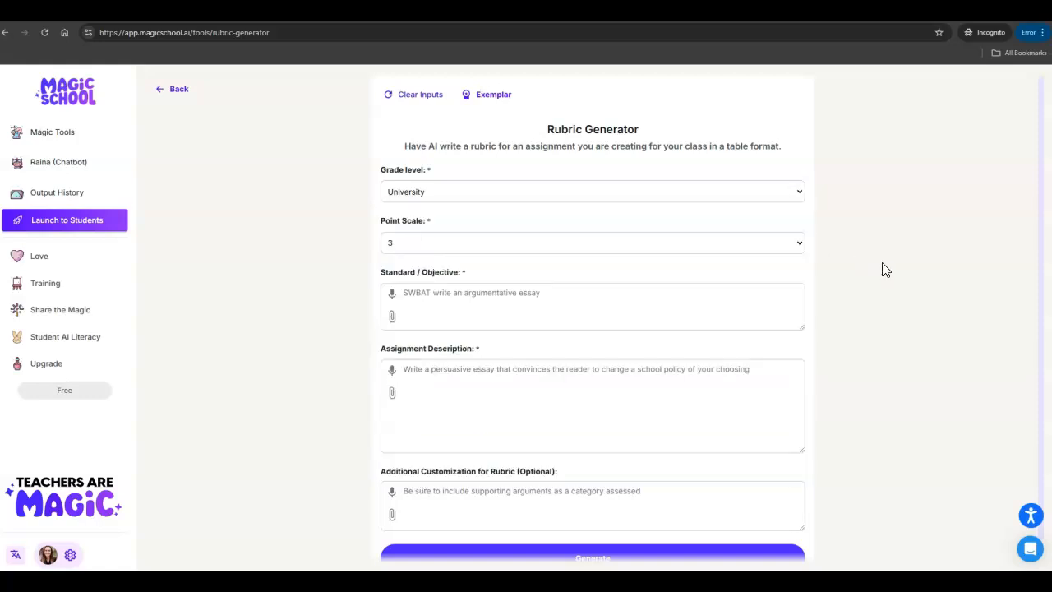
left_click(452, 249)
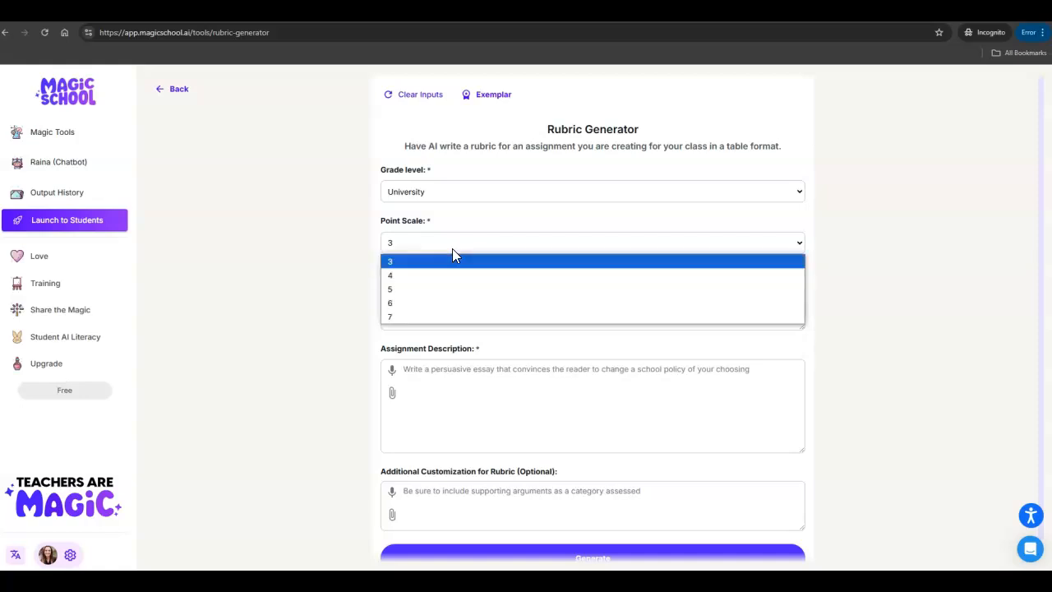
left_click(436, 290)
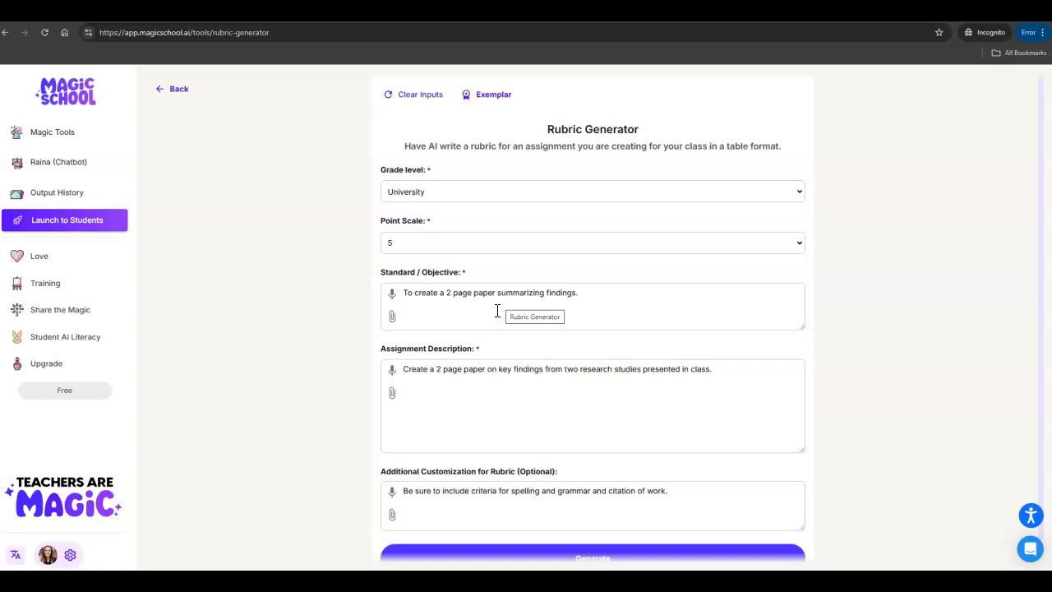
Generate a rubric for a 2 page paper on key findings from two research studies, including criteria for spelling and grammar and citation of work.
scroll(513, 485, "down", 1)
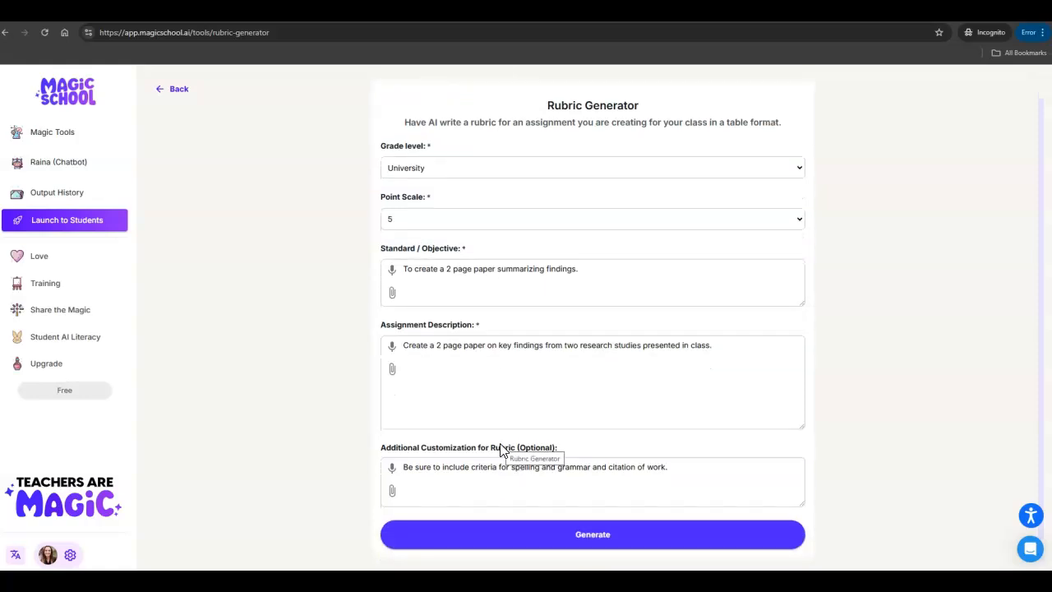
scroll(500, 450, "up", 1)
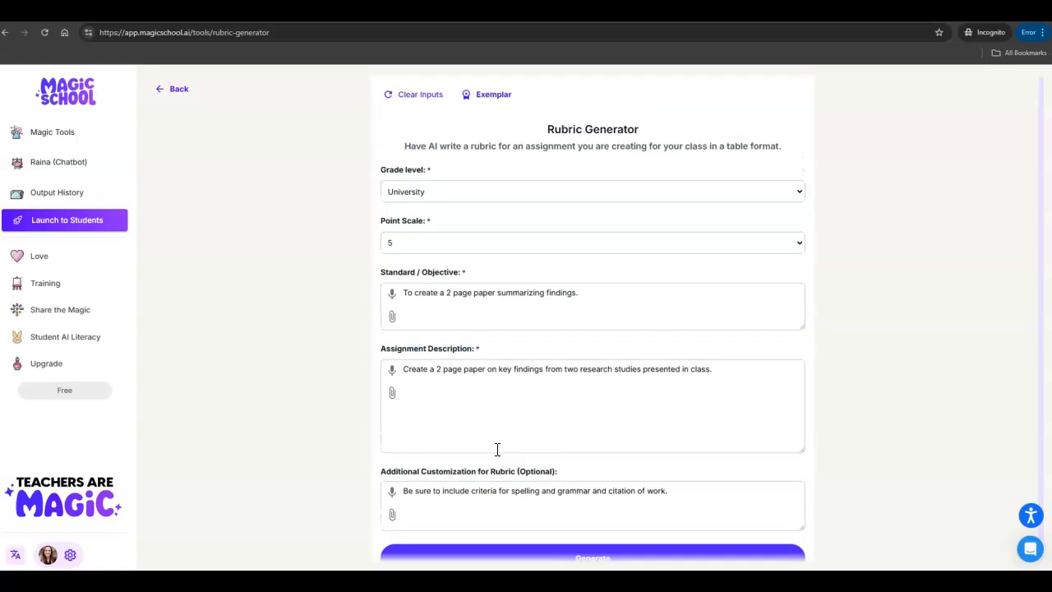
scroll(534, 447, "down", 1)
left_click(601, 542)
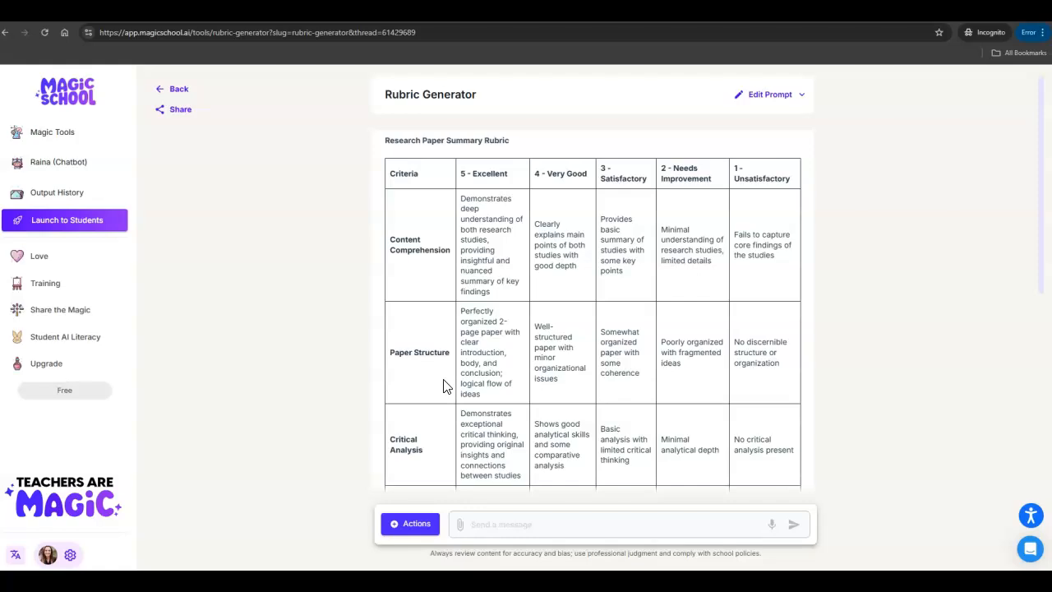
Read through the generated rubric's criteria and the descriptions for each rating level.
scroll(446, 383, "down", 2)
scroll(447, 385, "down", 1)
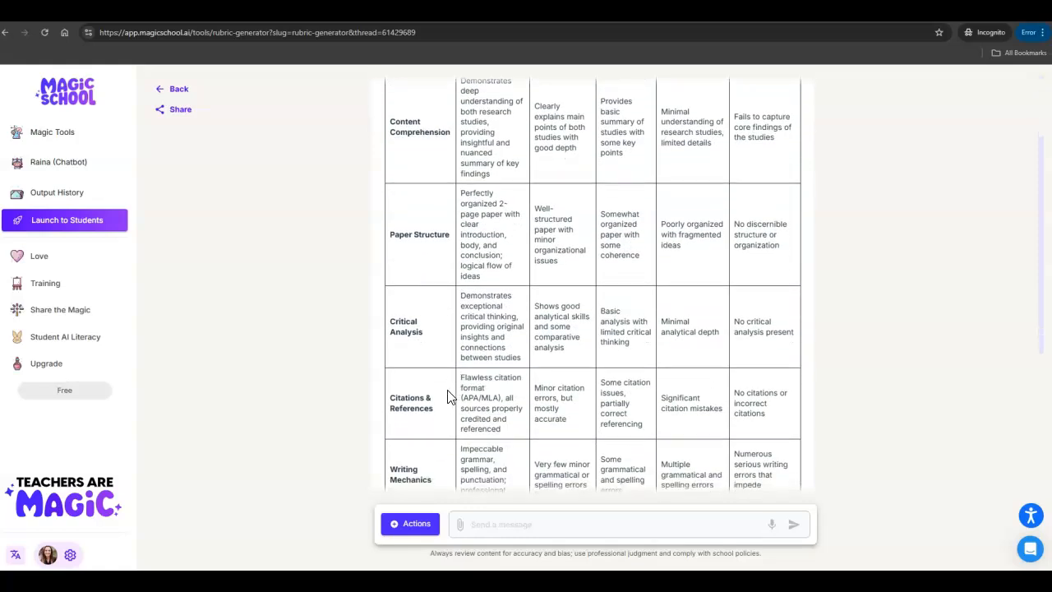
scroll(493, 361, "down", 1)
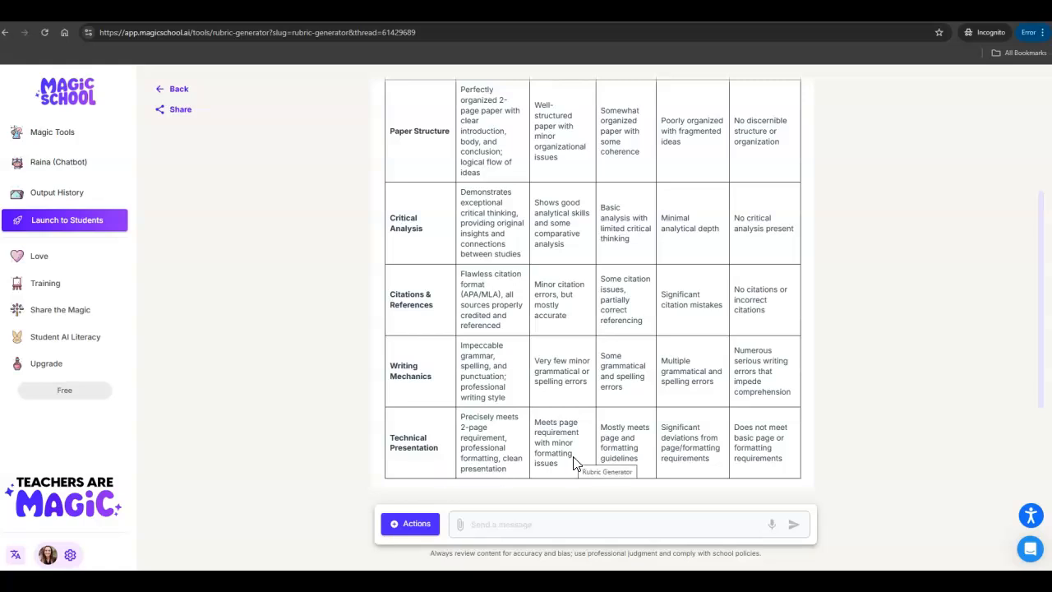
scroll(573, 458, "up", 4)
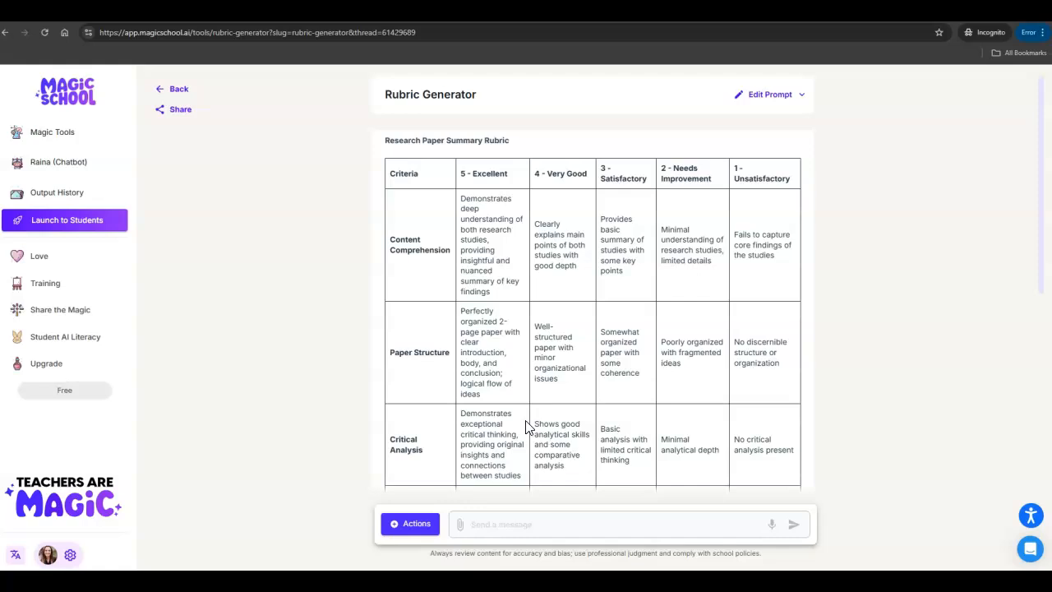
Reopen the rubric's prompt, review its inputs, and hide it again.
left_click(780, 102)
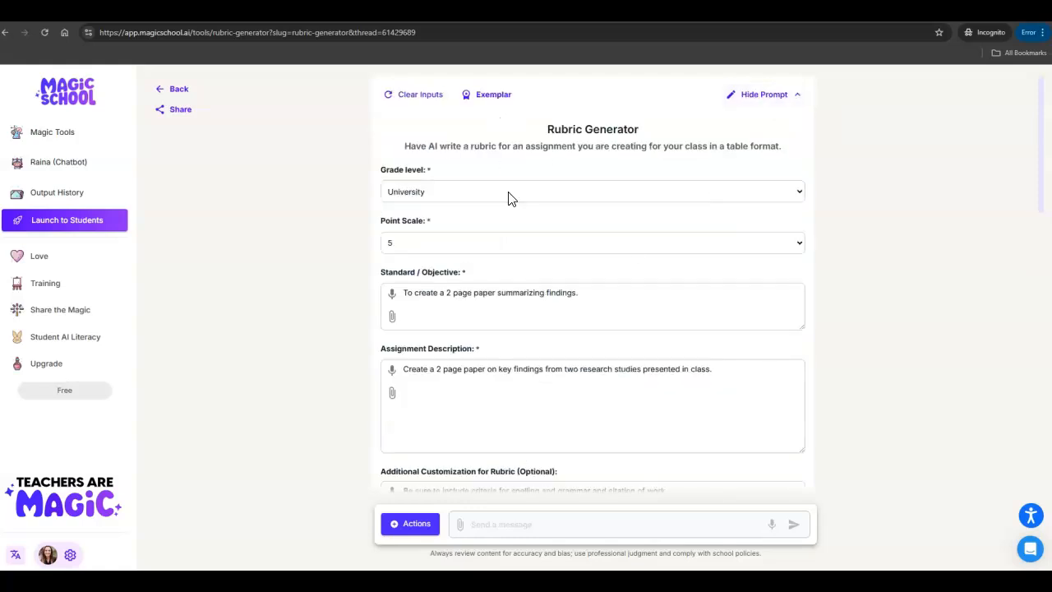
scroll(507, 411, "down", 3)
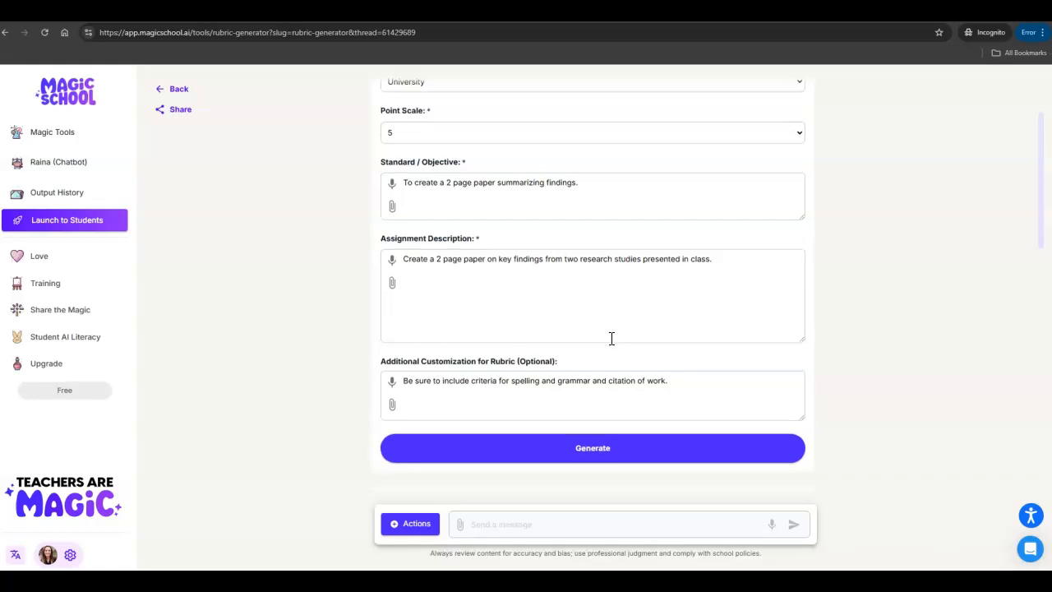
scroll(611, 338, "up", 2)
scroll(615, 296, "down", 1)
scroll(609, 243, "up", 1)
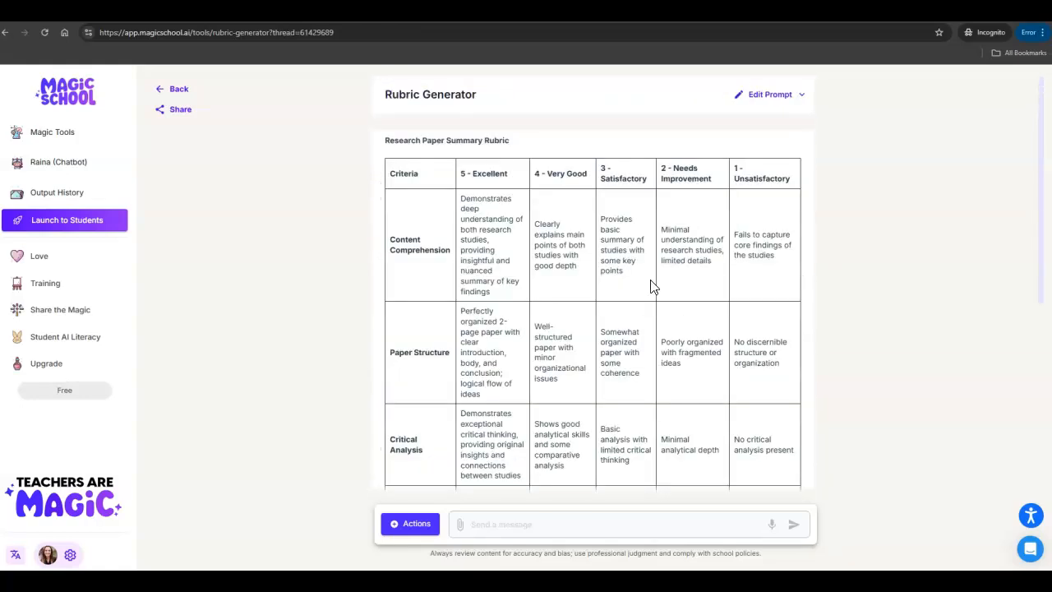
Review the rest of the rubric down to its grading scale and copy the output.
scroll(652, 286, "down", 3)
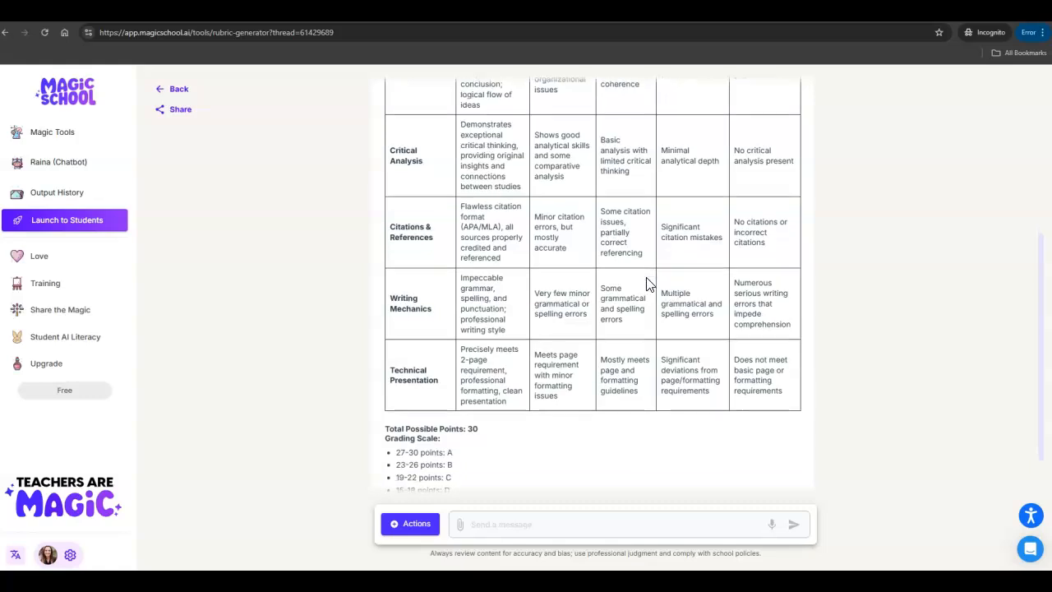
scroll(652, 285, "down", 1)
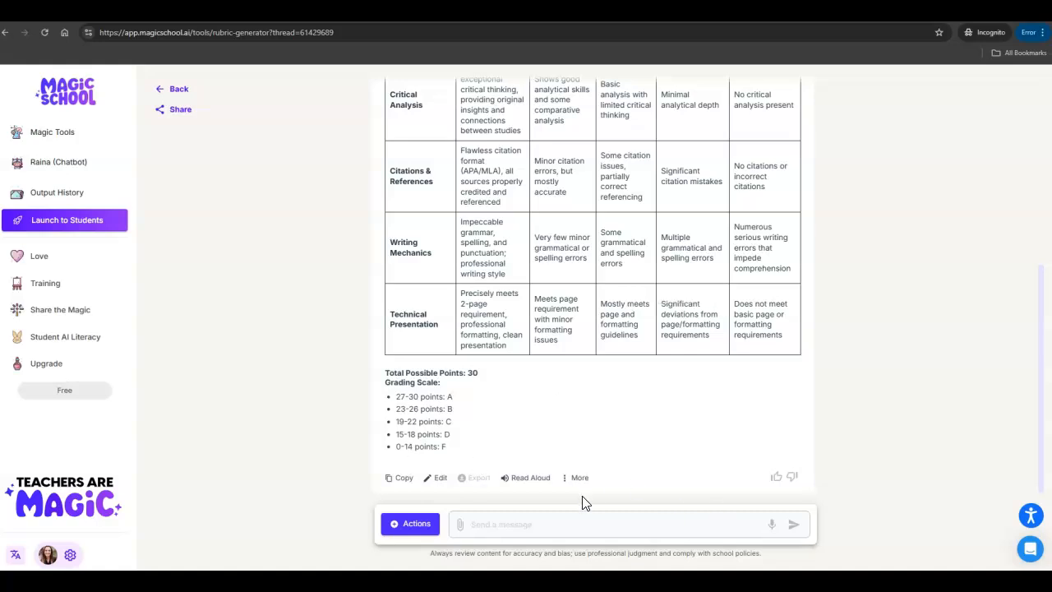
left_click(402, 485)
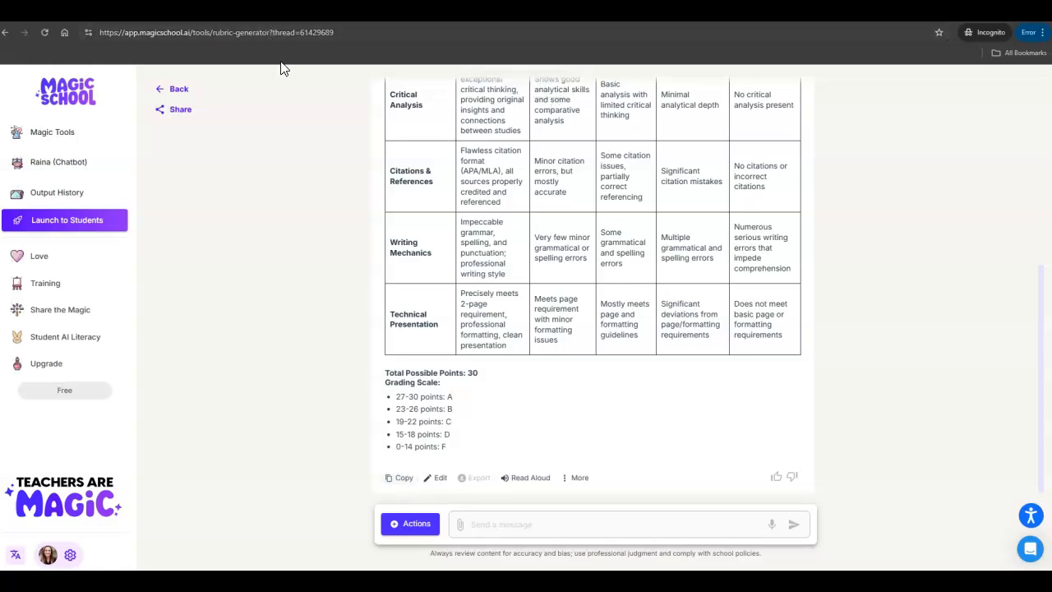
Open the rubric for editing, look through the table and grading scale, and save it.
left_click(442, 480)
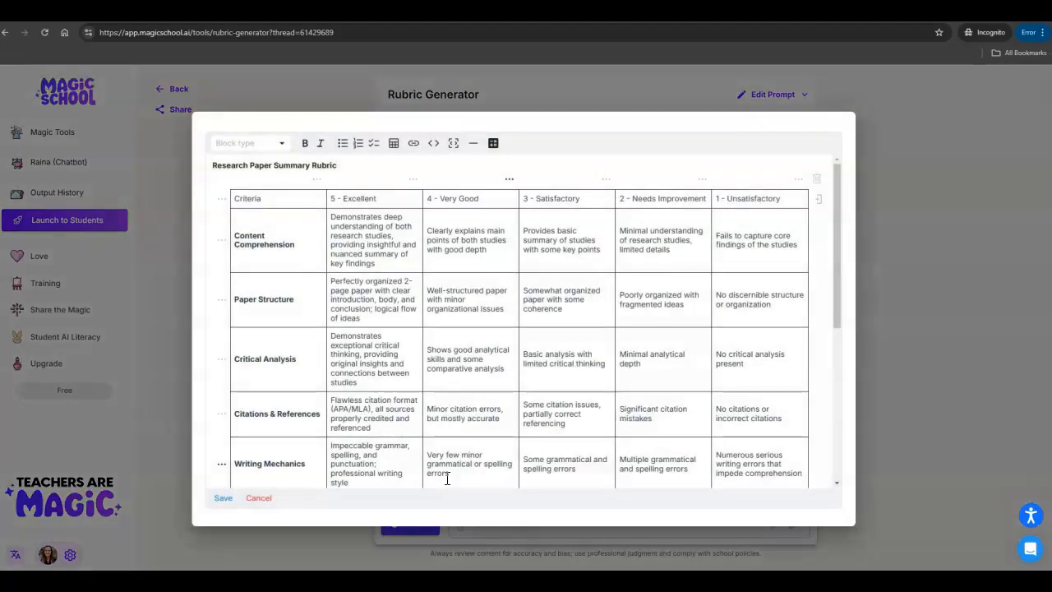
left_click(299, 247)
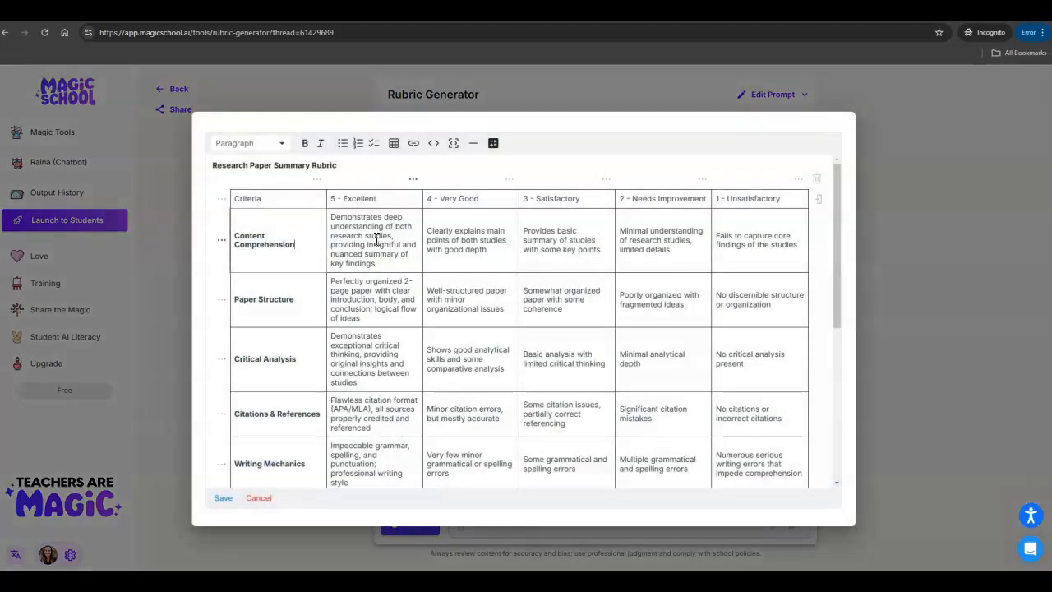
scroll(336, 356, "down", 5)
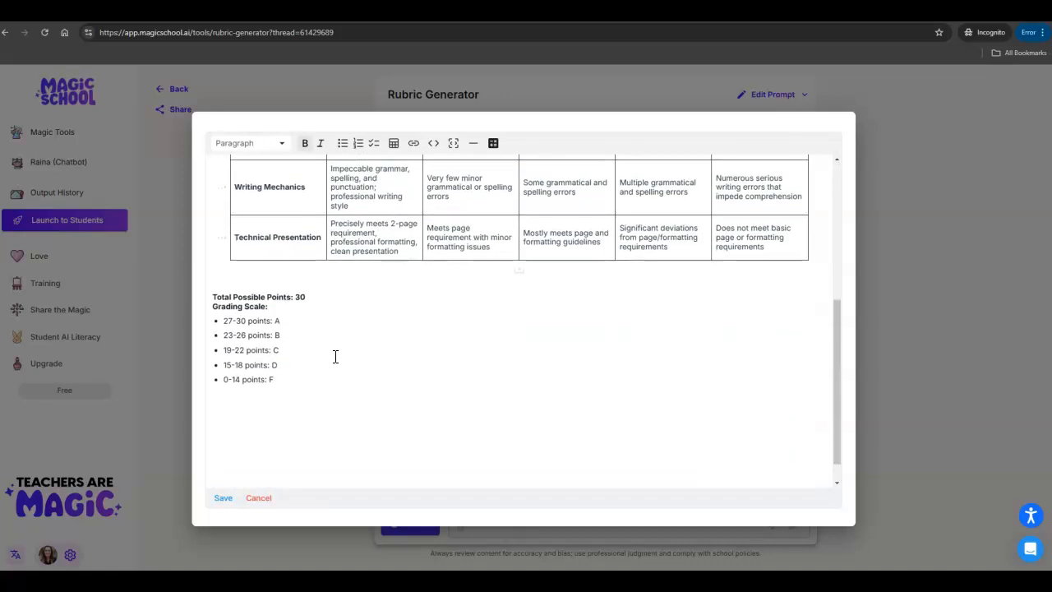
scroll(336, 350, "up", 5)
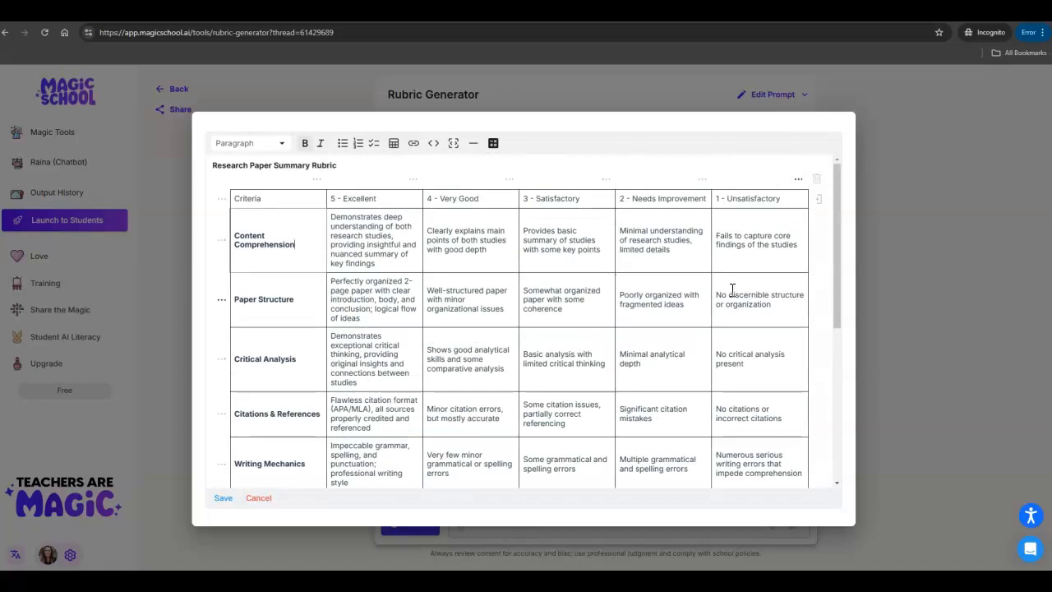
left_click(223, 498)
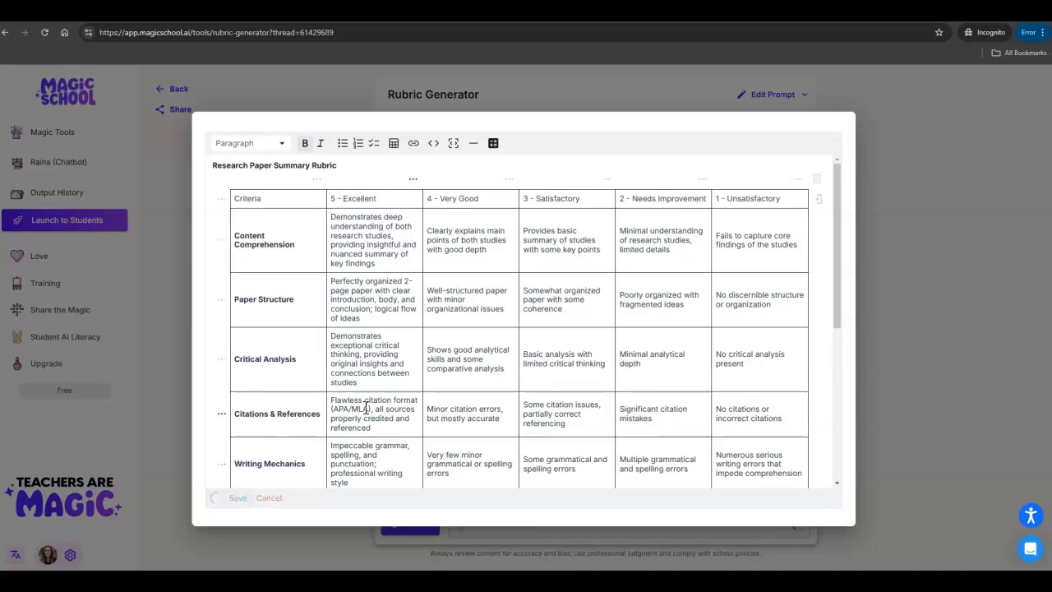
scroll(656, 405, "down", 3)
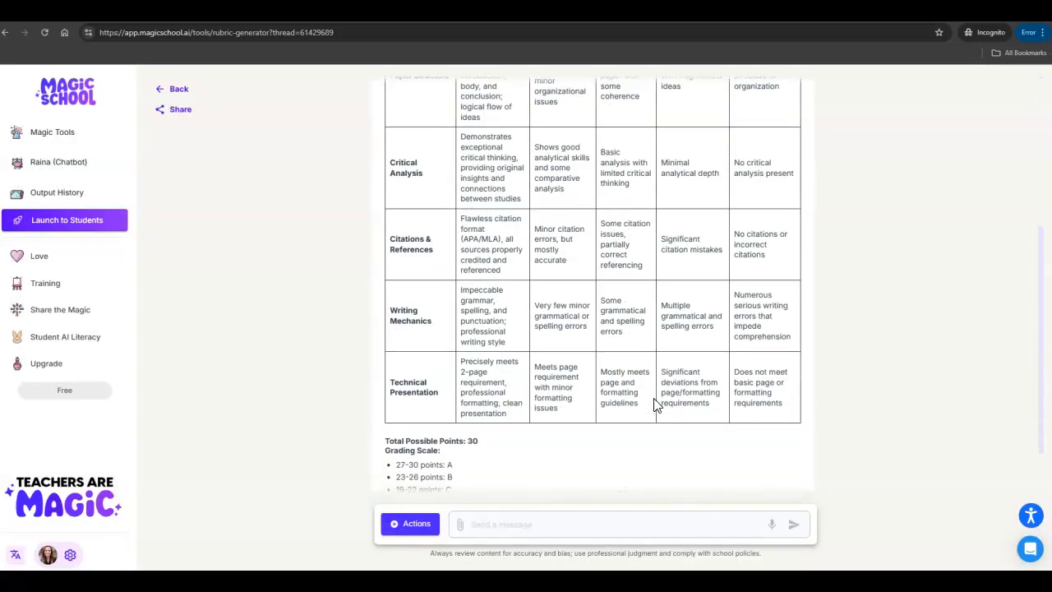
Save the generated rubric as a resource titled "University rubric".
scroll(655, 404, "down", 2)
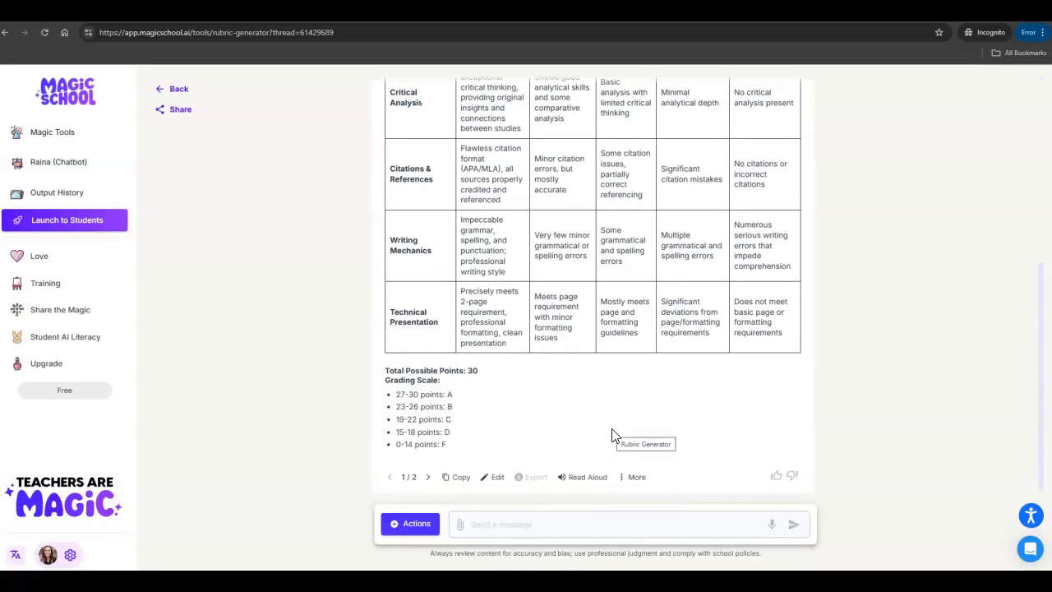
left_click(633, 477)
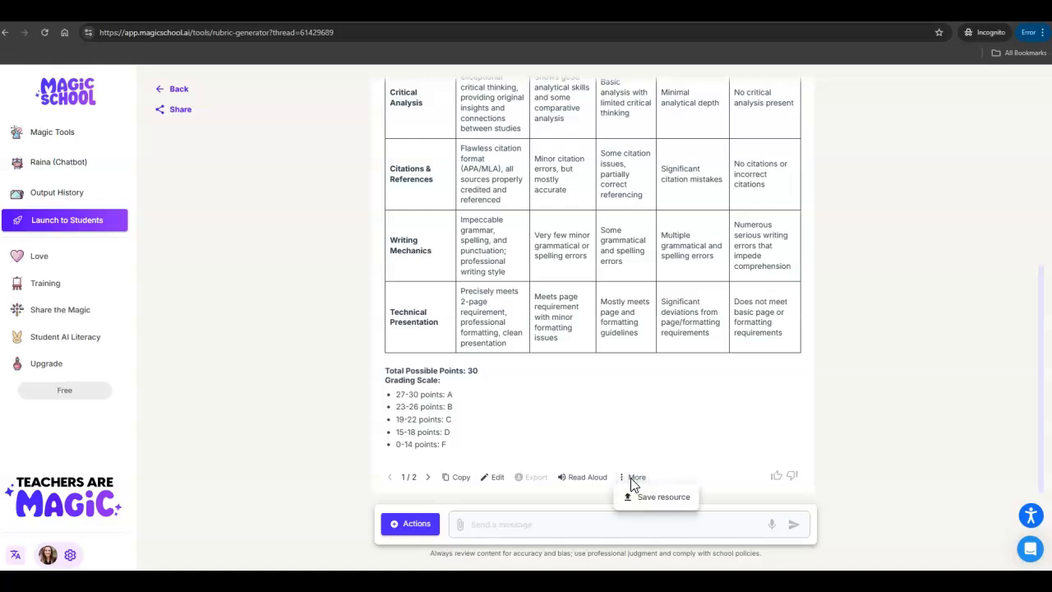
left_click(642, 500)
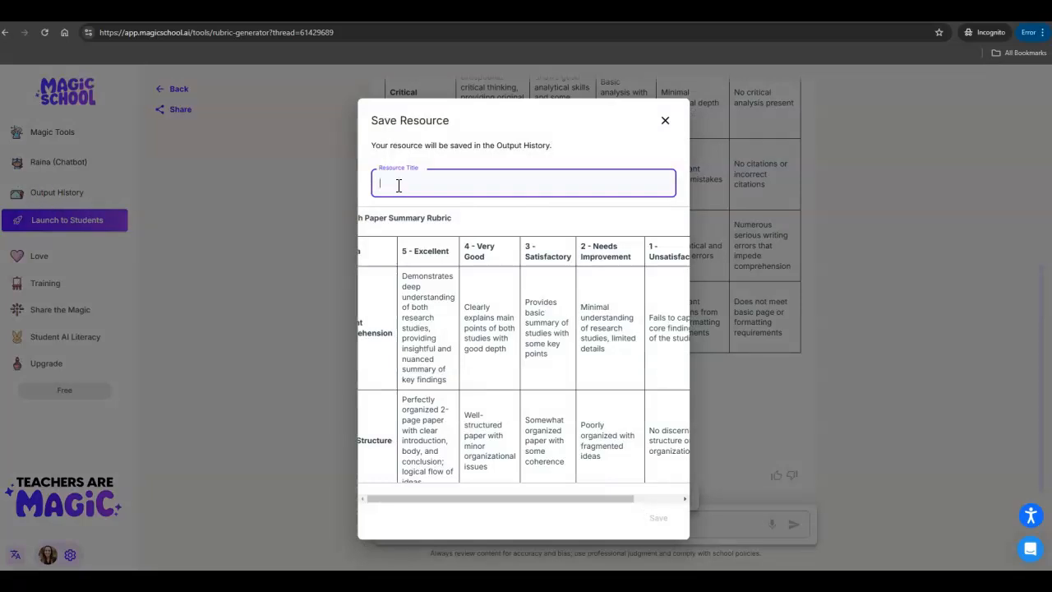
type("University rubric")
left_click(661, 521)
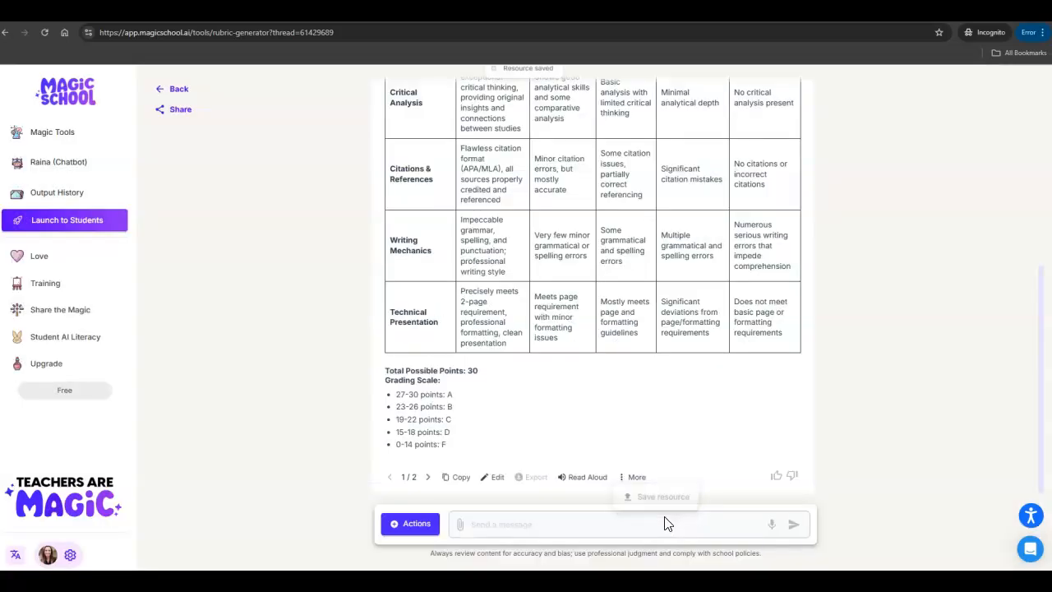
Check the output history, return to the Magic Tools list and look through the available tools.
left_click(55, 196)
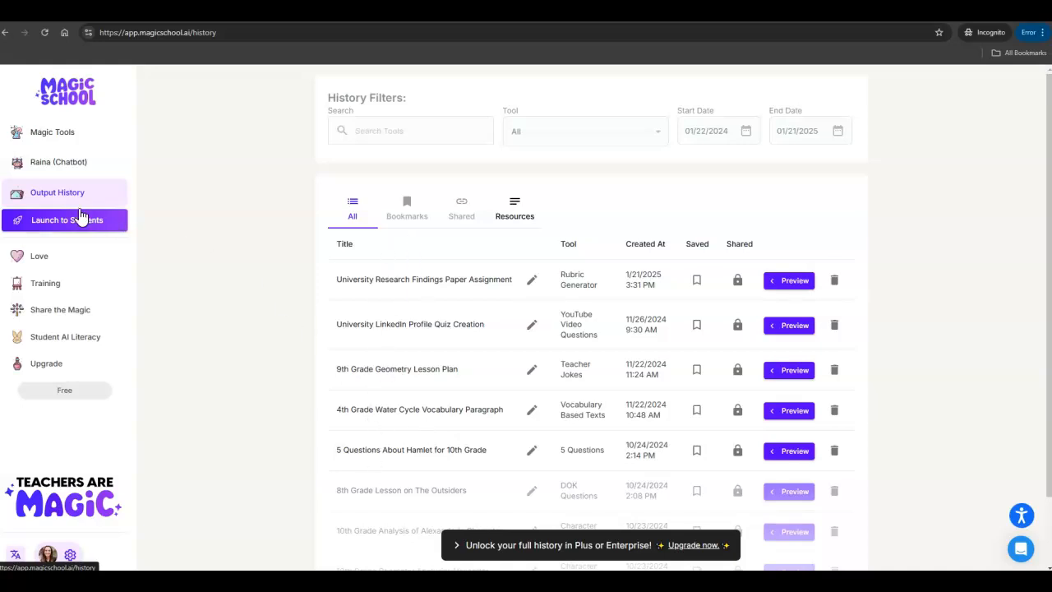
left_click(52, 138)
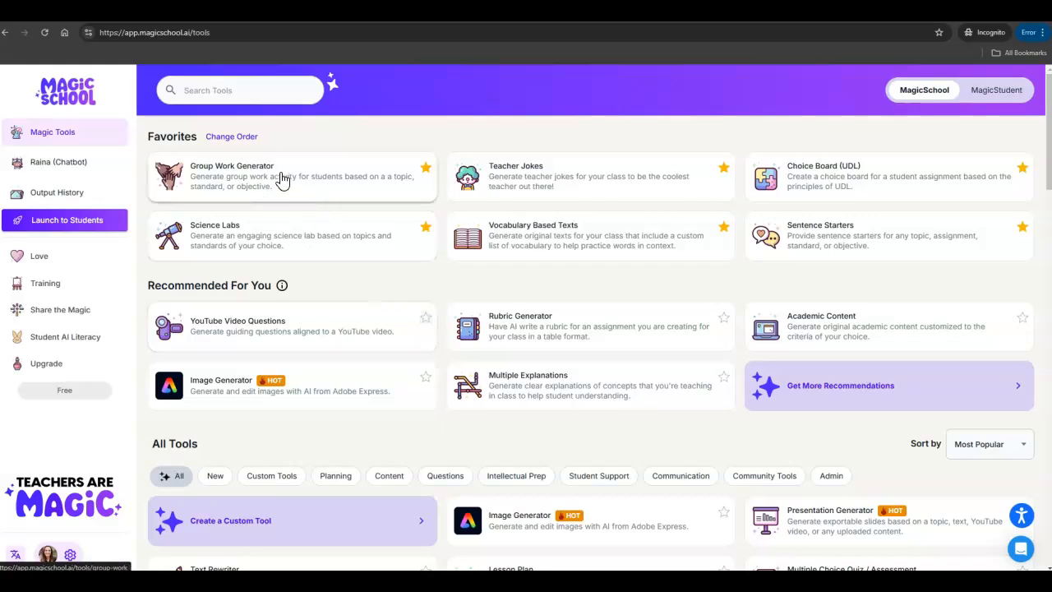
scroll(656, 375, "down", 5)
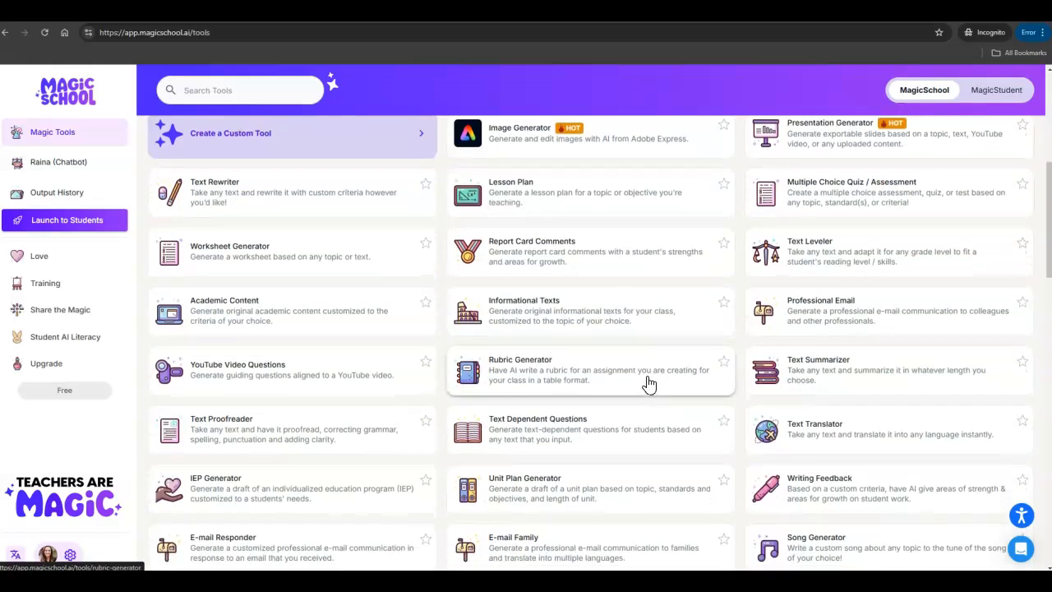
scroll(648, 383, "down", 2)
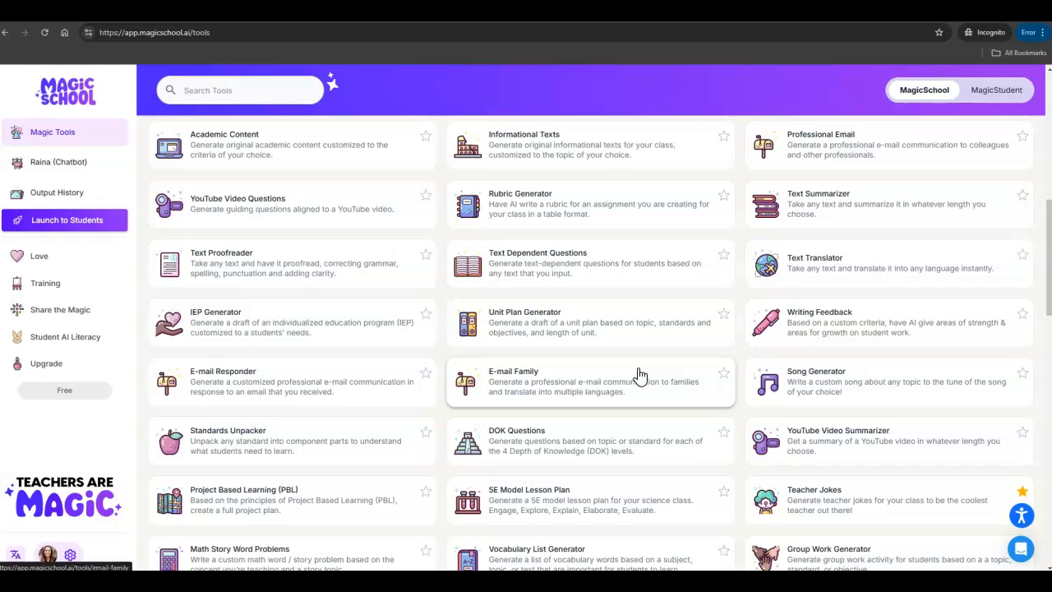
scroll(640, 375, "down", 2)
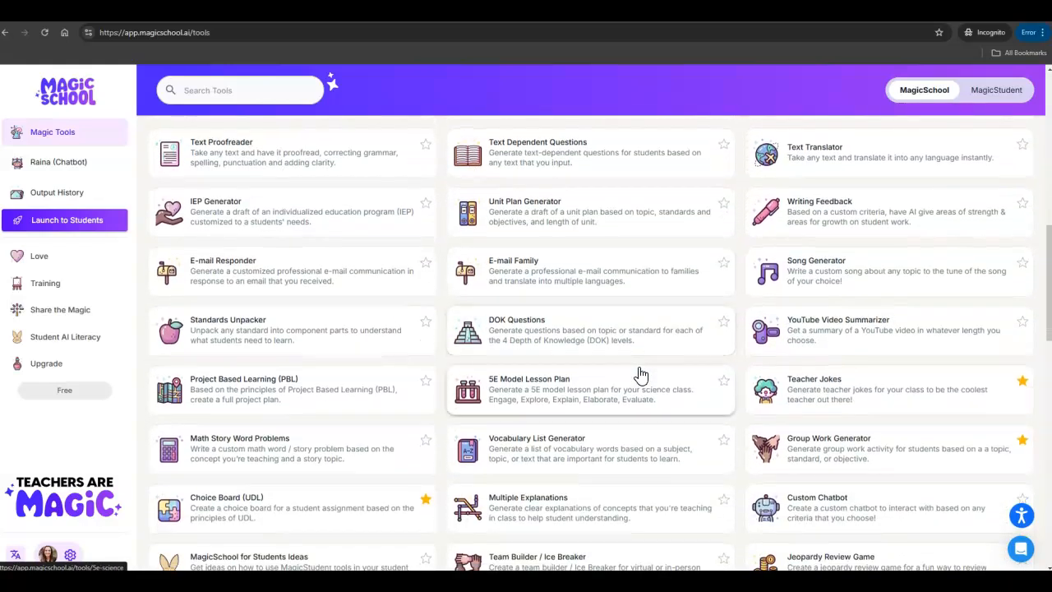
scroll(641, 375, "up", 5)
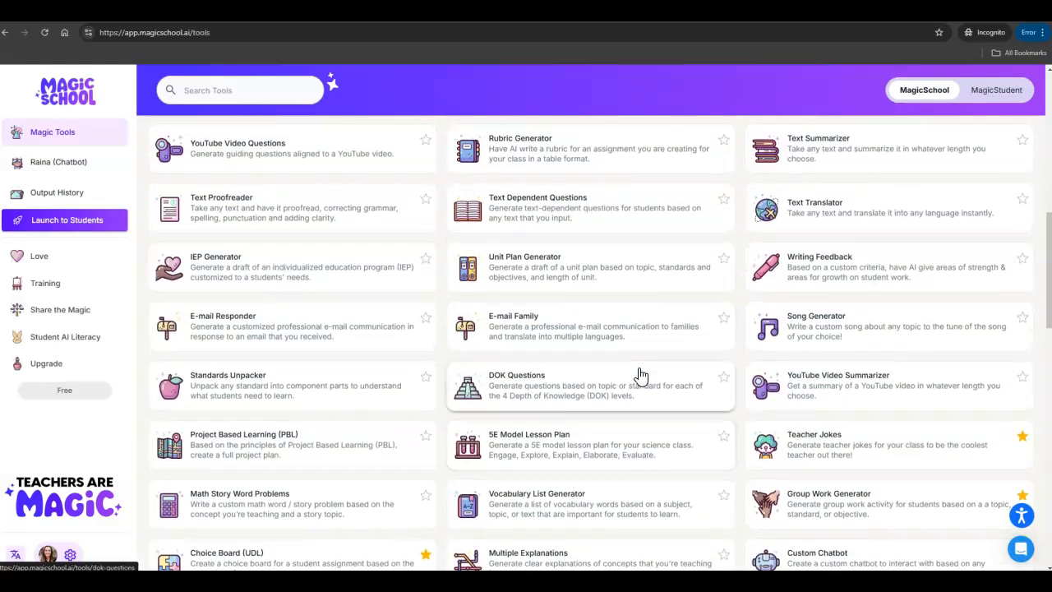
scroll(641, 375, "up", 3)
Open the Group Work Generator and replace the Recycling topic with the Prompt Assistant's improved prompt.
left_click(298, 181)
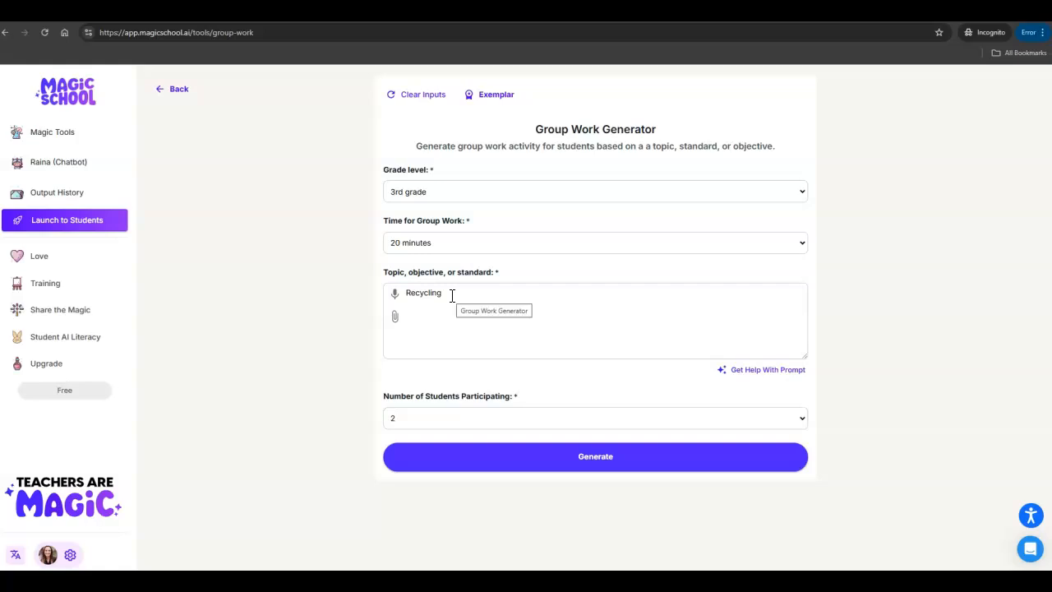
left_click(756, 377)
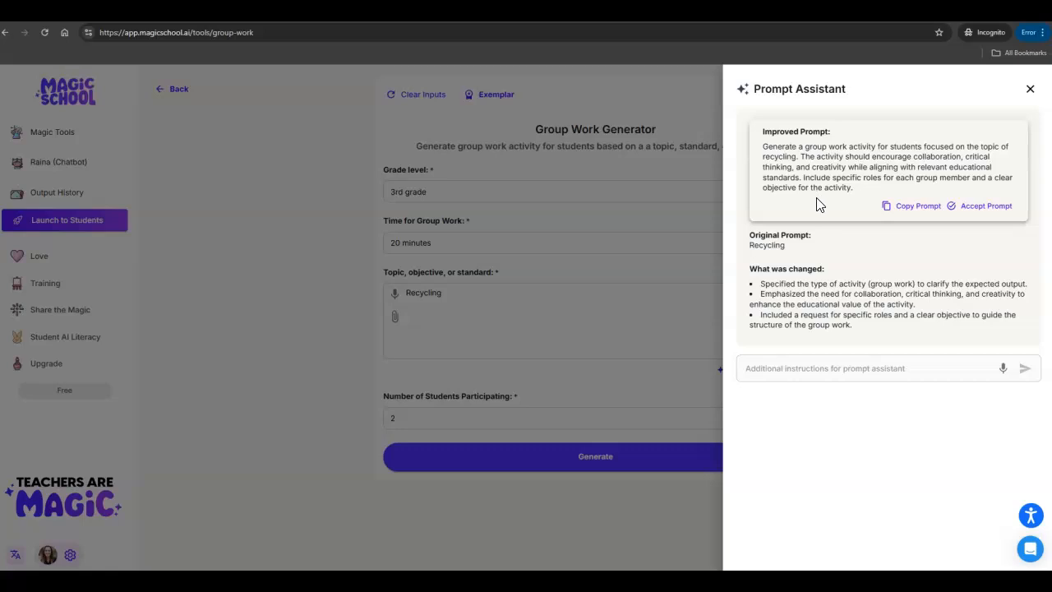
left_click(978, 209)
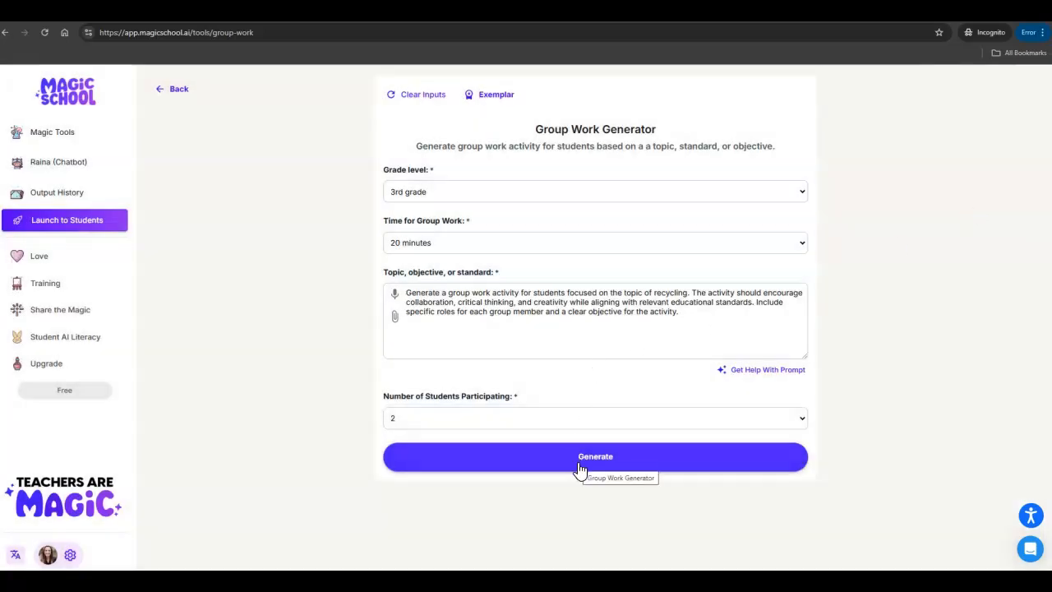
Choose the number of students participating and generate the 20-minute 3rd grade group work activity.
left_click(453, 421)
left_click(452, 421)
left_click(452, 421)
left_click(453, 421)
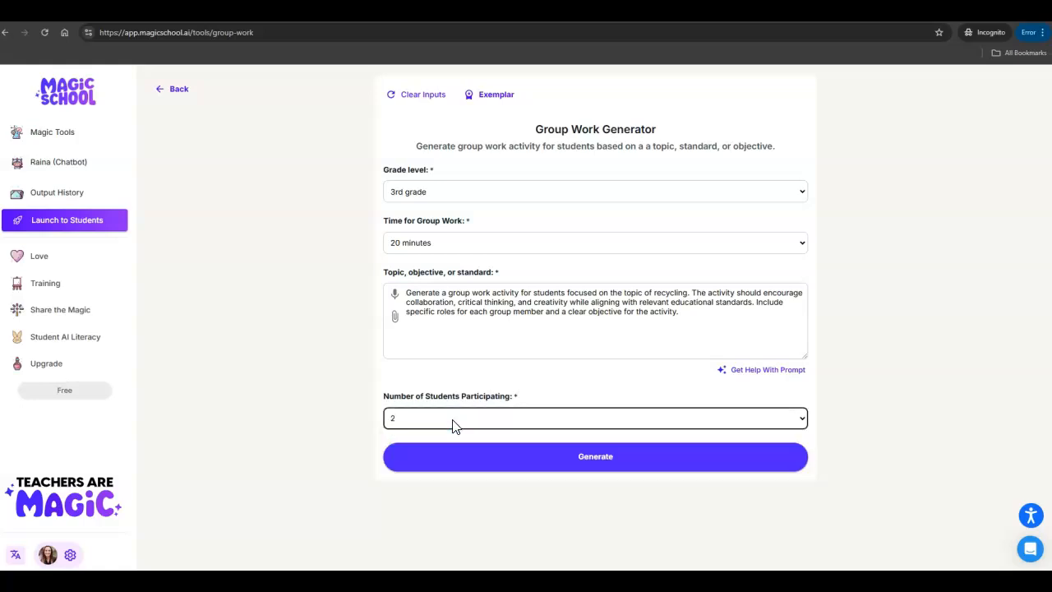
left_click(649, 424)
left_click(503, 464)
left_click(581, 469)
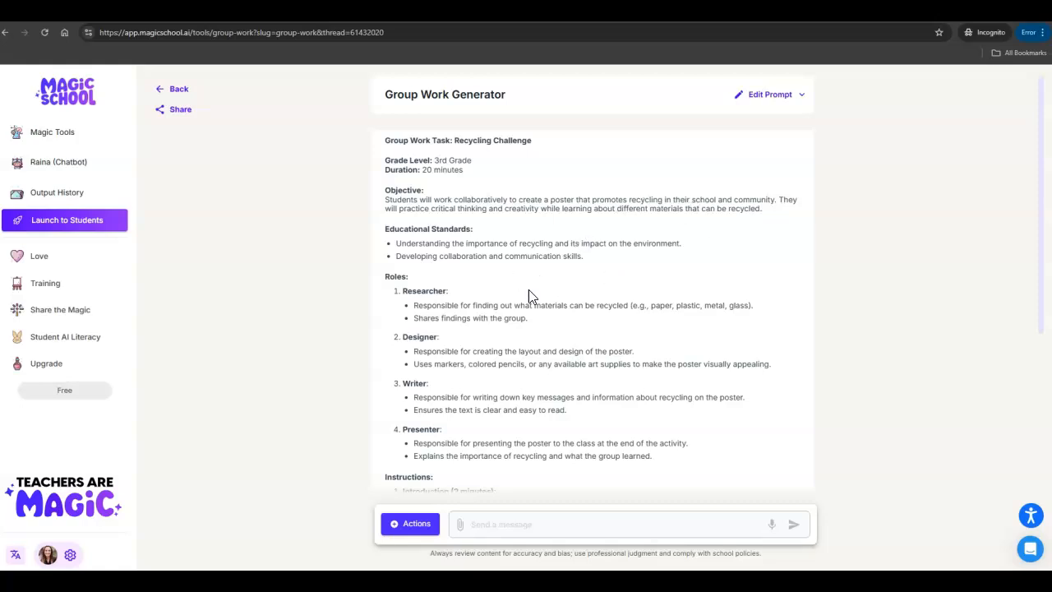
Read through the generated recycling activity, including its objective, roles, instructions and reflection.
scroll(460, 308, "down", 3)
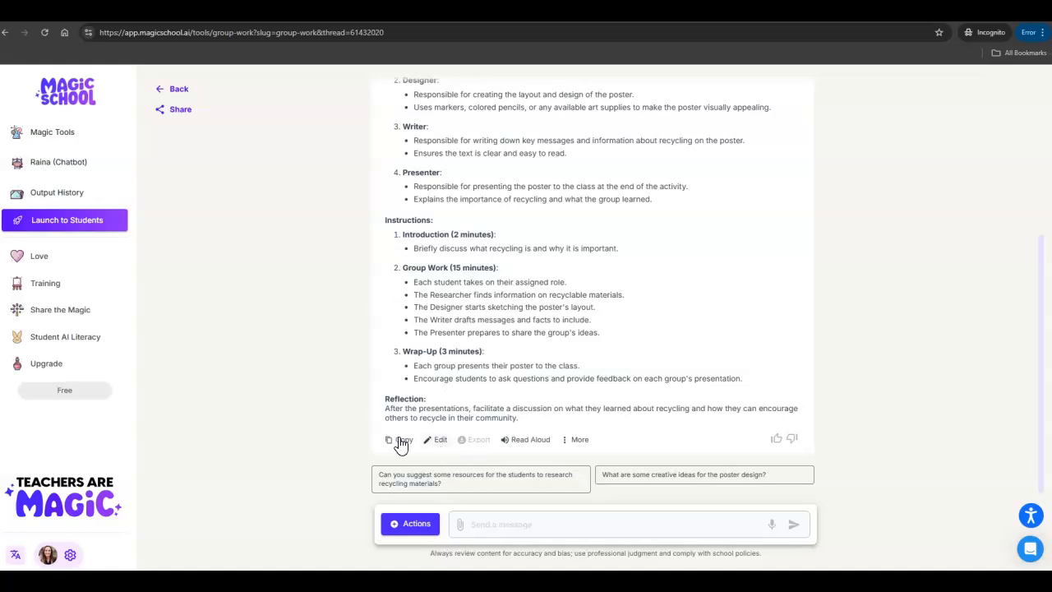
scroll(581, 383, "up", 3)
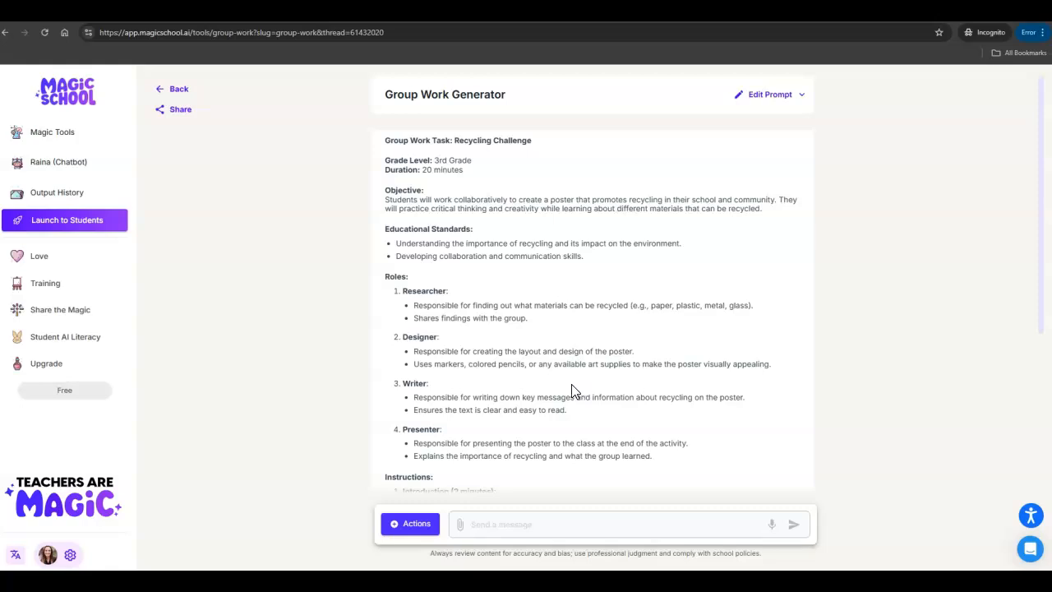
scroll(571, 384, "down", 3)
scroll(572, 383, "up", 3)
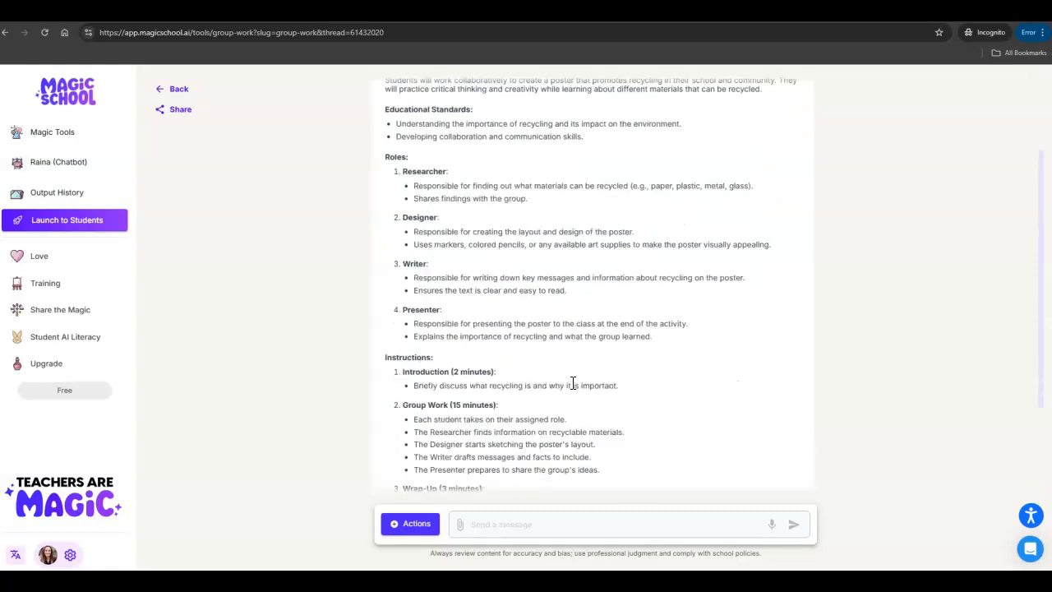
Go back to the tools list, search for "story" and open Math Story Word Problems.
left_click(175, 91)
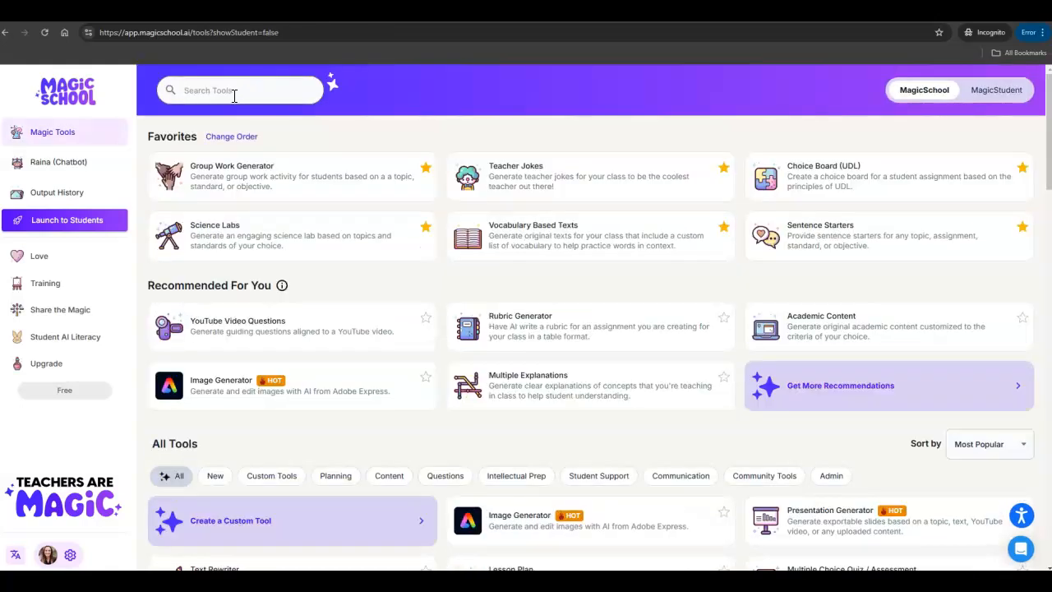
left_click(234, 97)
type("story")
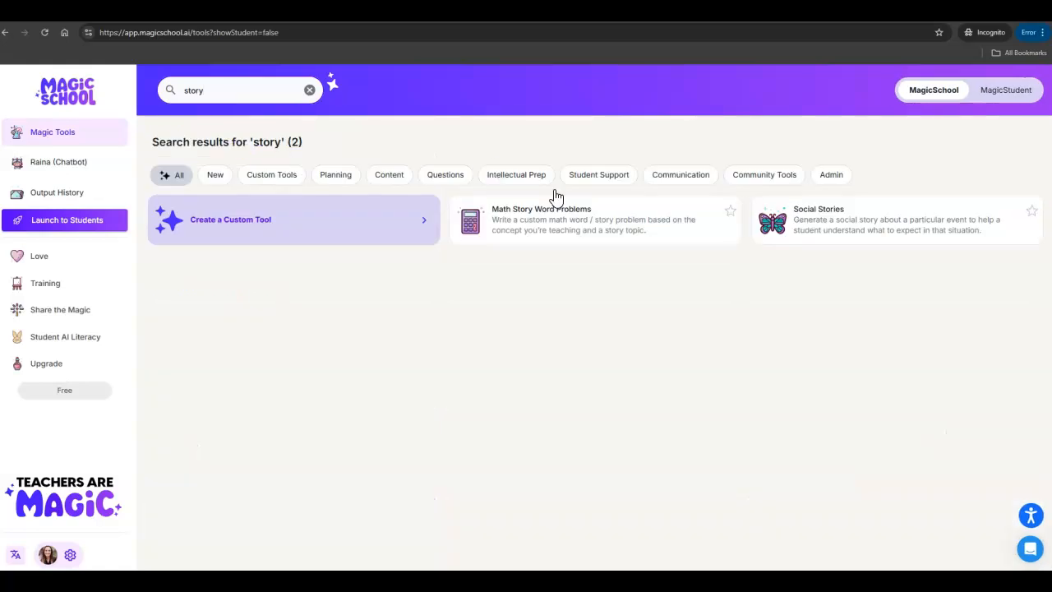
left_click(615, 235)
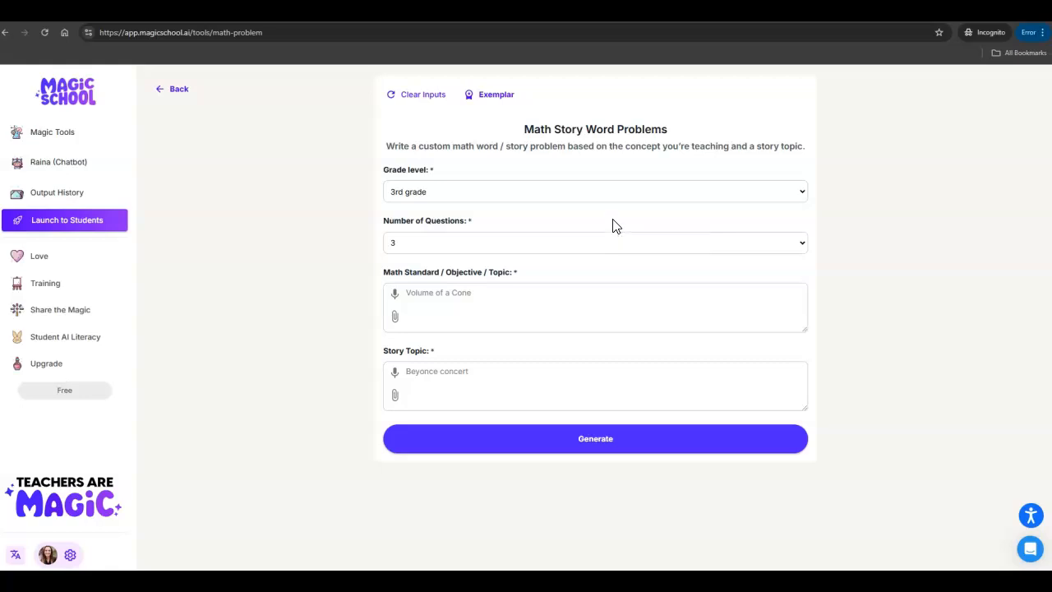
Set the word problems' grade level to 5th grade and the number of questions to 5.
left_click(609, 201)
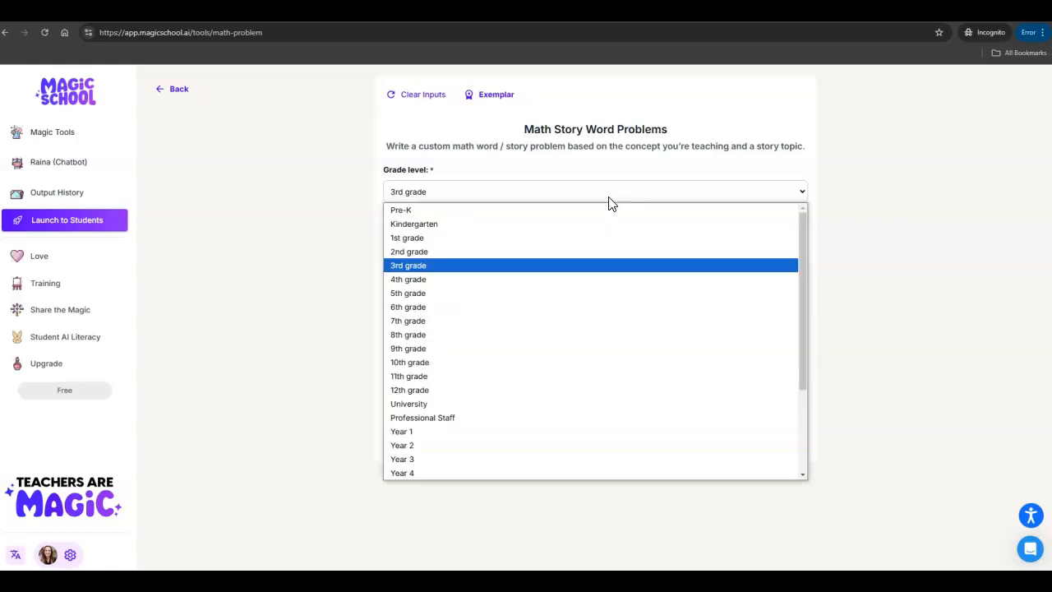
left_click(479, 293)
left_click(430, 248)
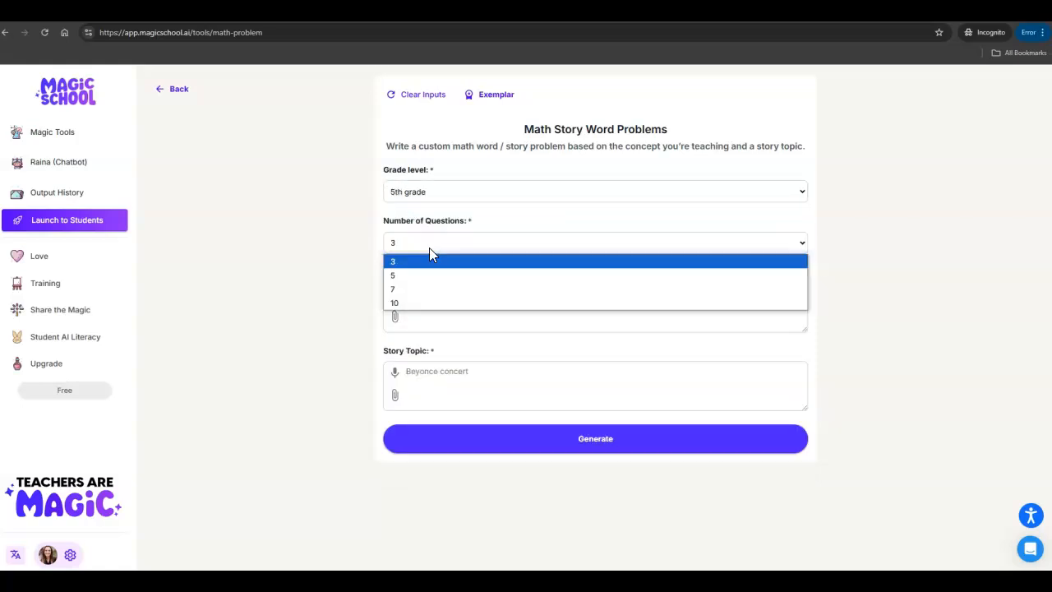
left_click(424, 277)
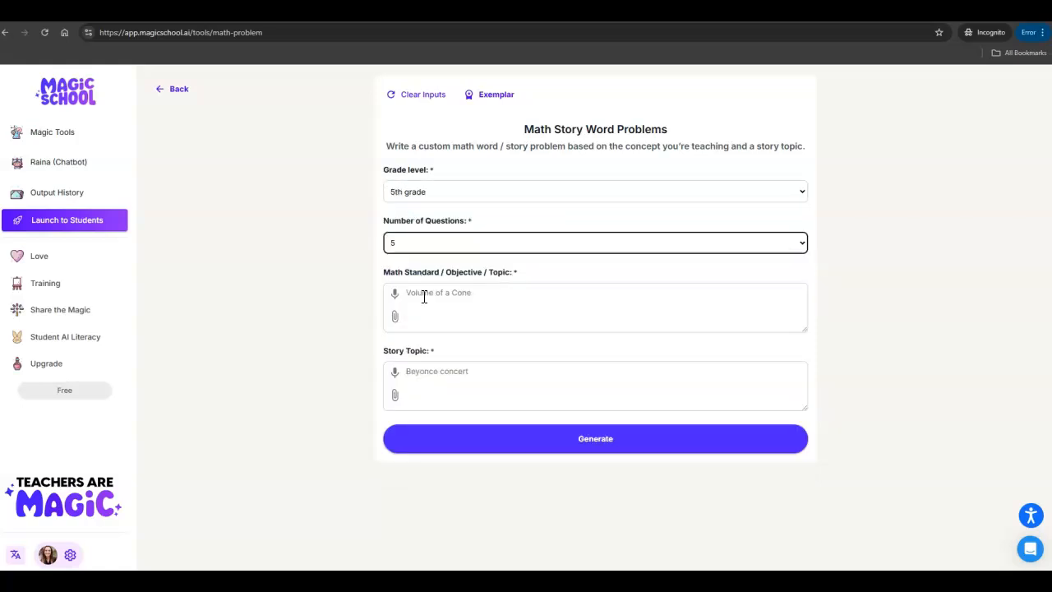
Enter "Fractions" as the math topic and "Cincinnati Bengals" as the story topic, and generate the word problems.
left_click(424, 297)
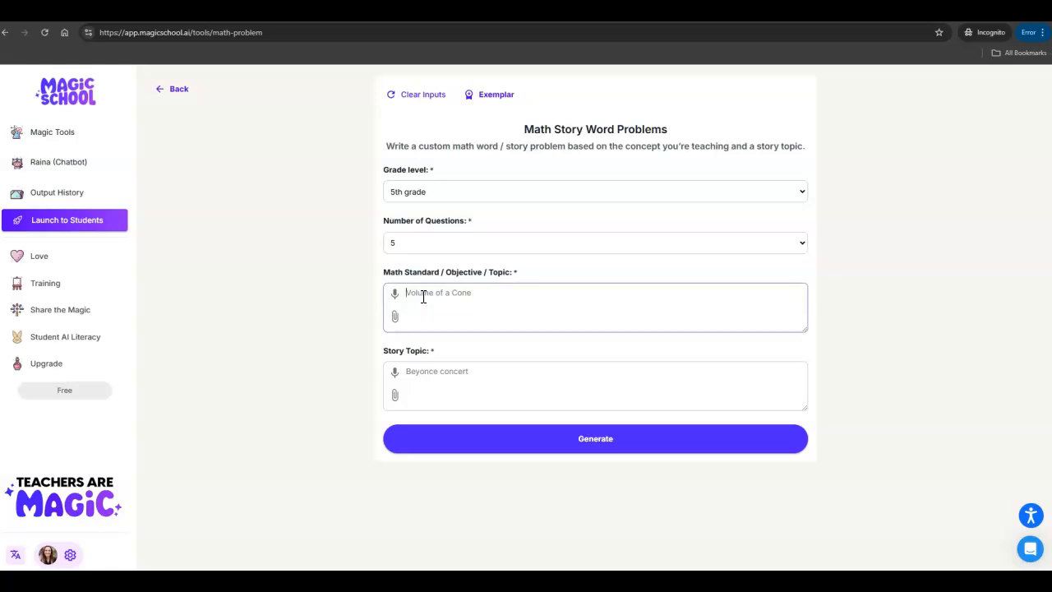
type("Fractions")
left_click(426, 374)
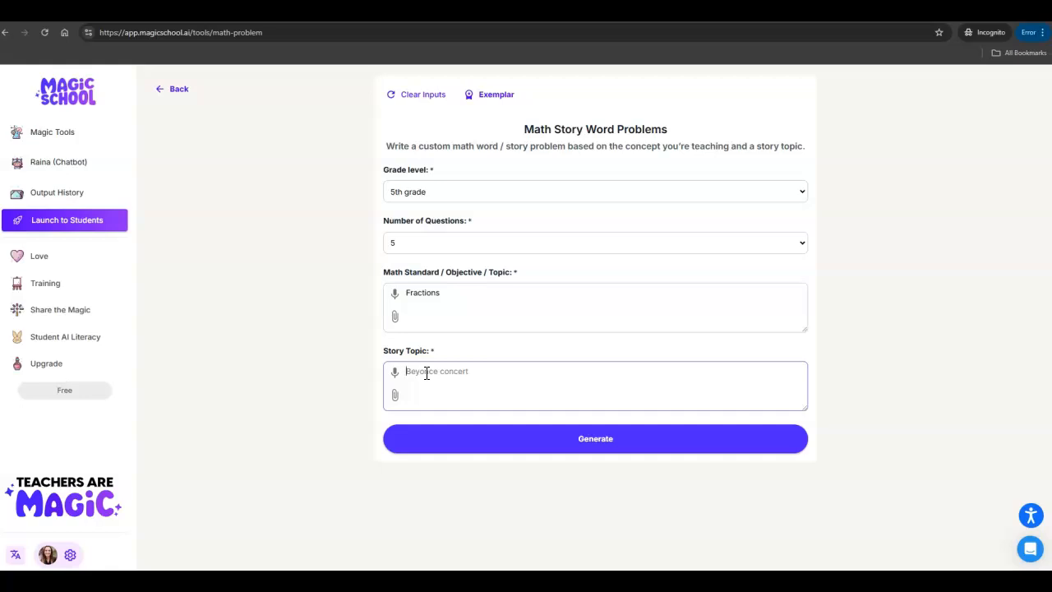
type("Cincinnati Bengals")
left_click(619, 446)
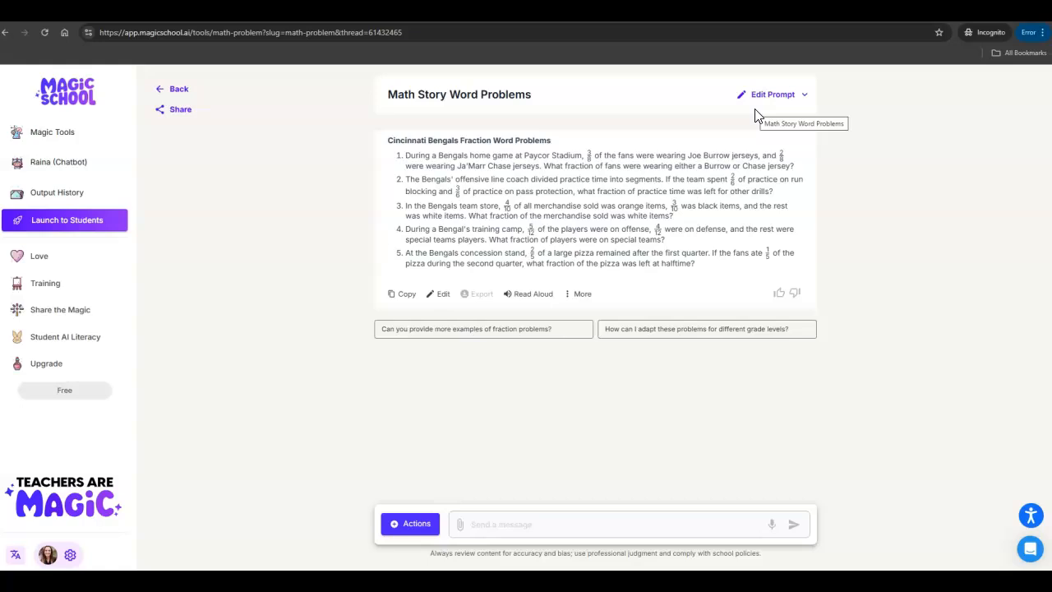
Return to the tools list and look through the teacher tools.
left_click(169, 89)
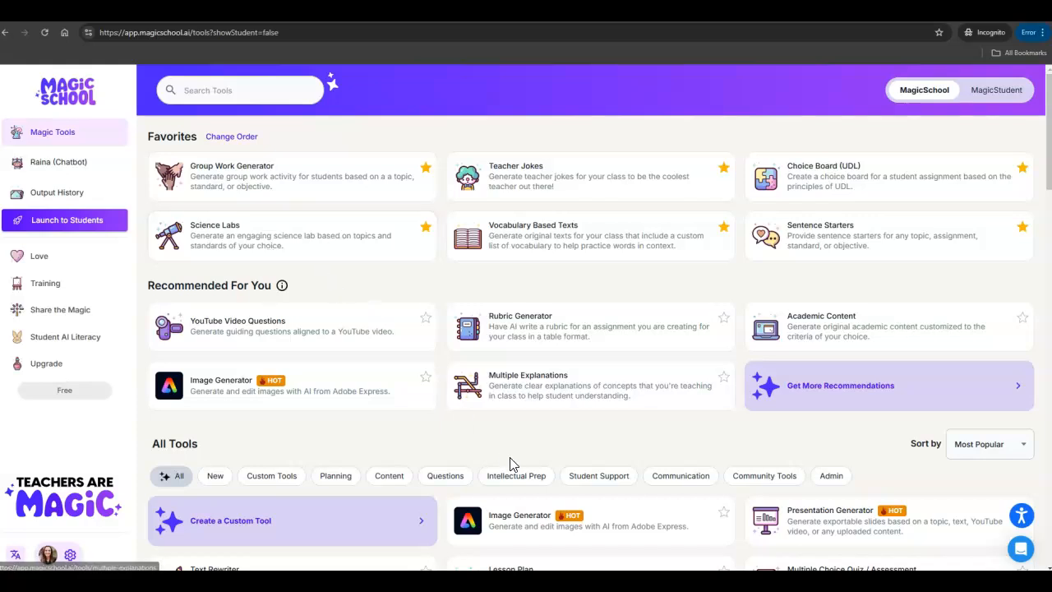
scroll(519, 452, "down", 5)
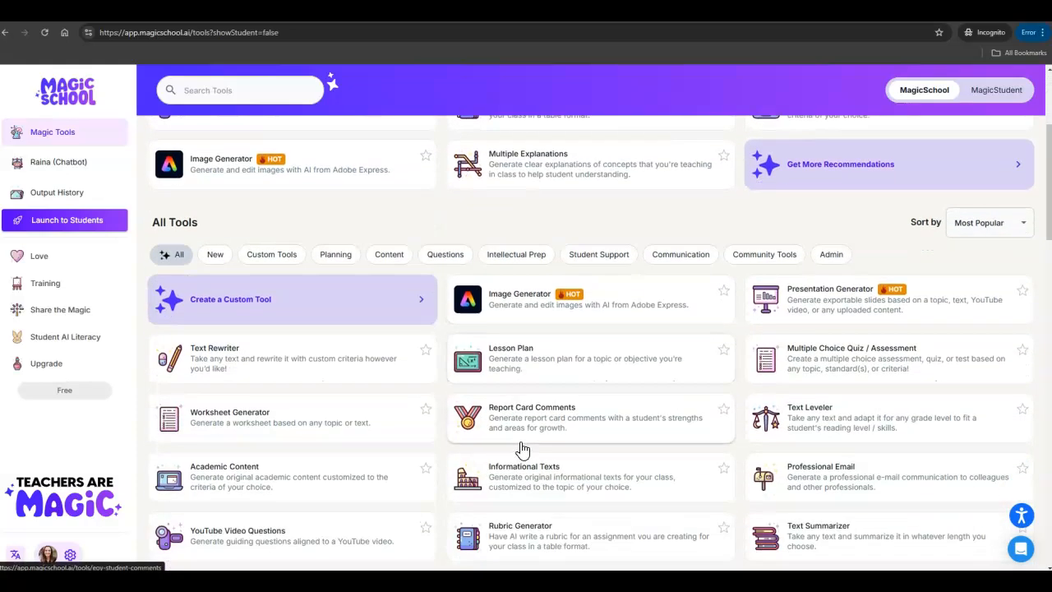
scroll(522, 450, "down", 2)
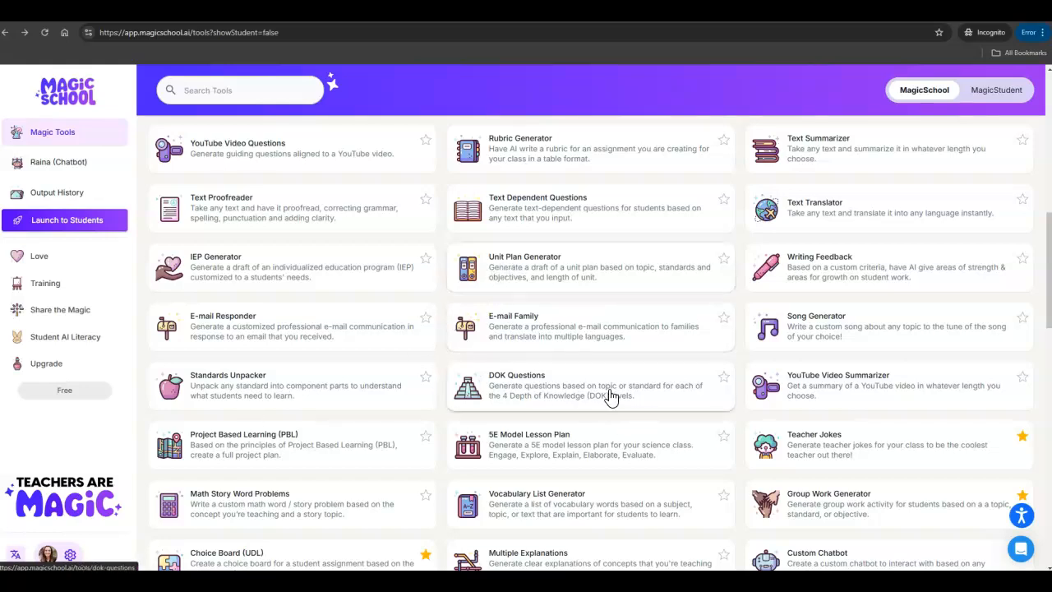
View the MagicStudent tools and the Raina chatbot page, and return to the Magic Tools list.
left_click(997, 90)
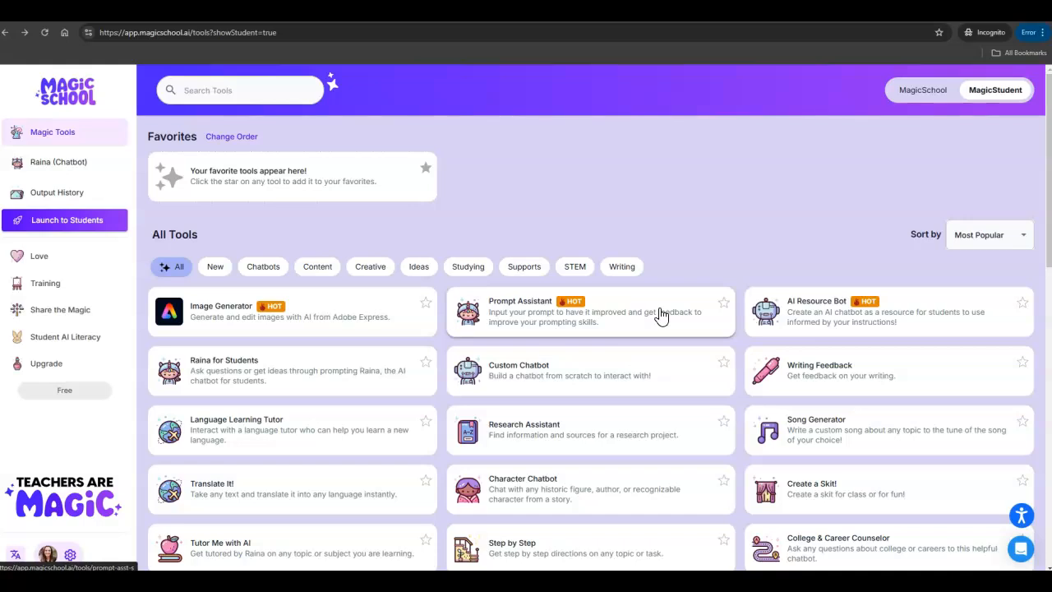
left_click(74, 171)
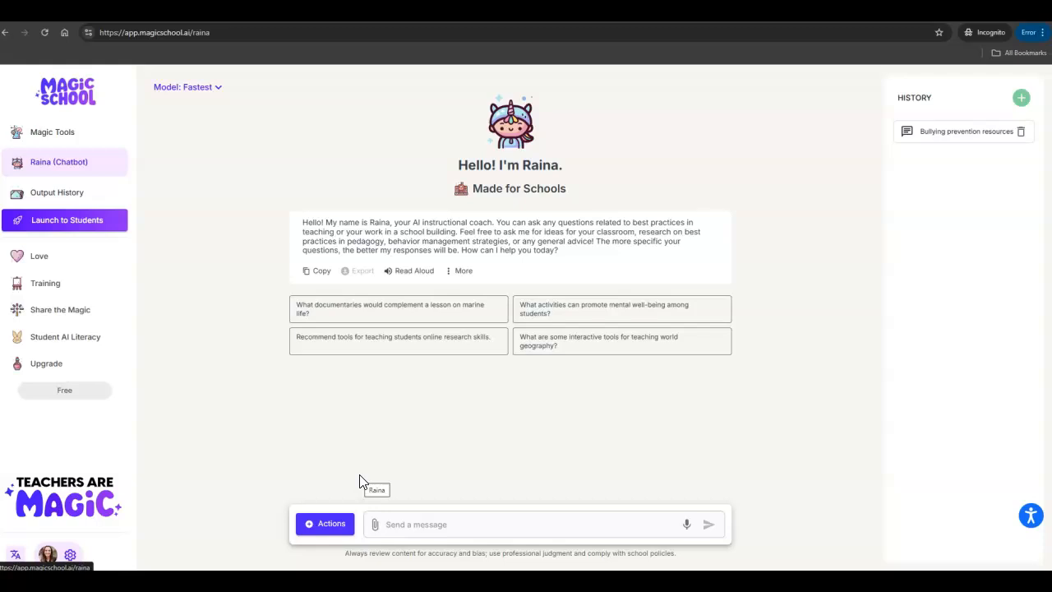
left_click(64, 148)
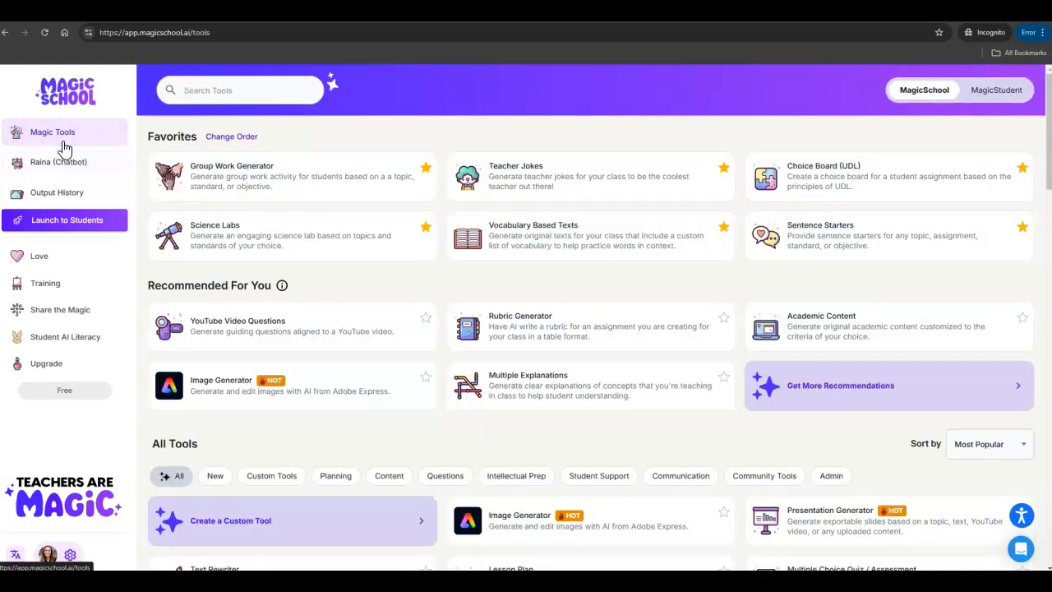